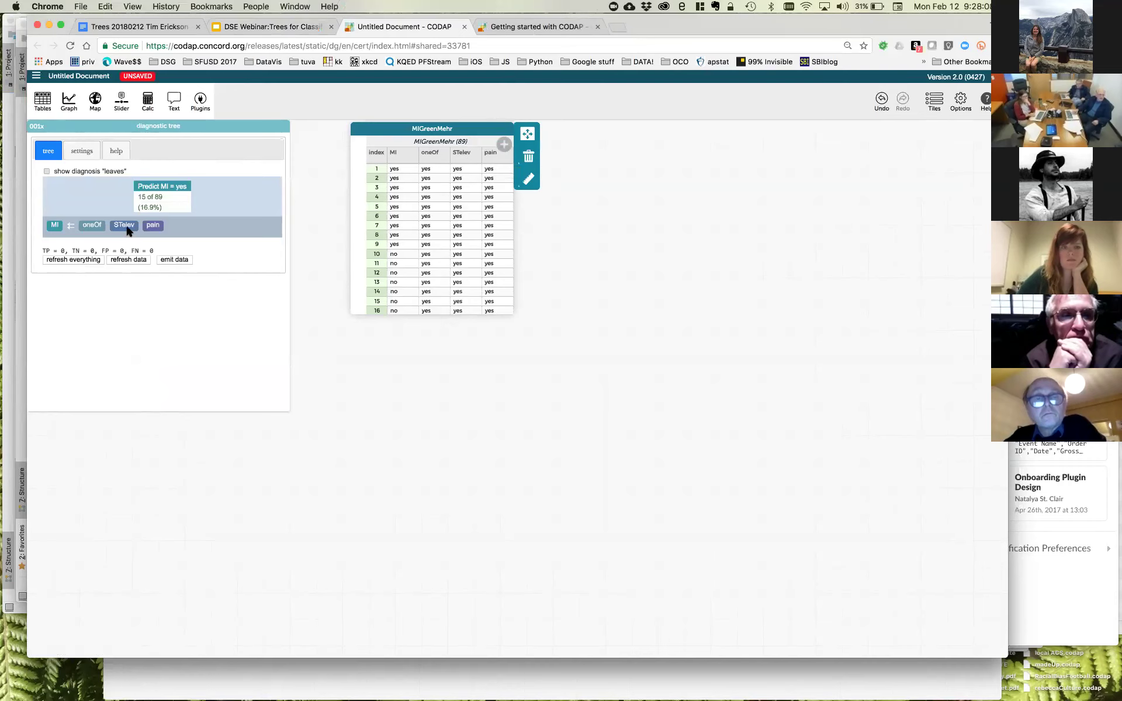
- Split the root node of the MI prediction tree by the STelev attribute
left_click_drag(127, 229, 156, 216)
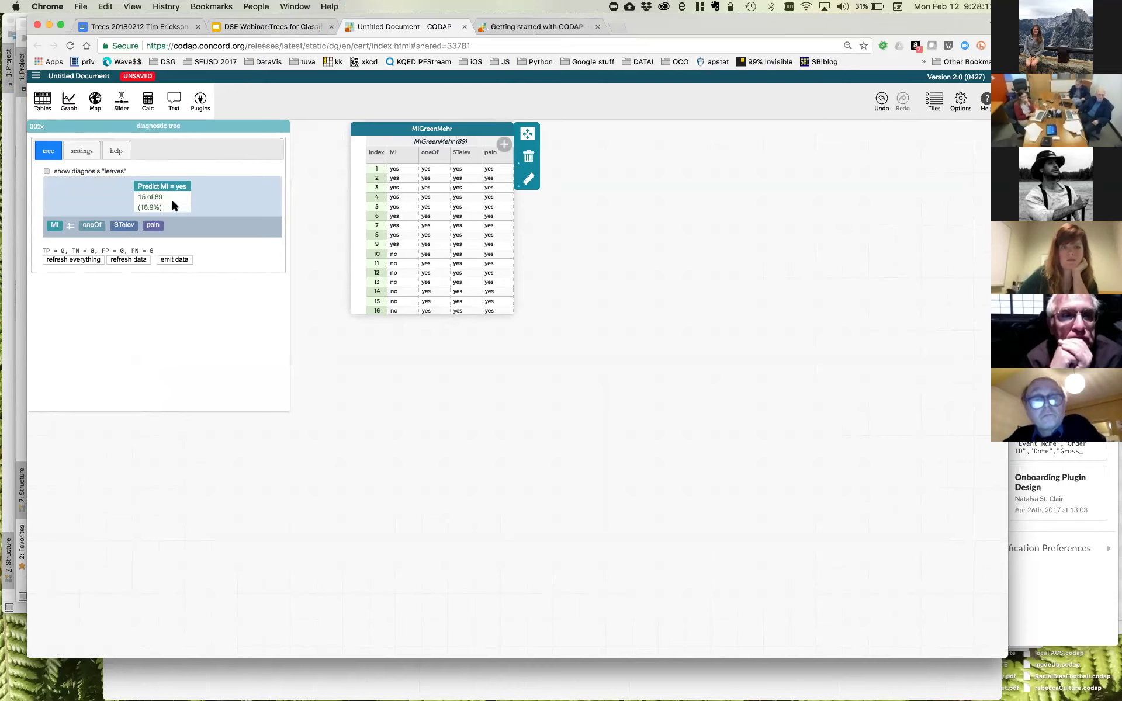
mouse_move(190, 212)
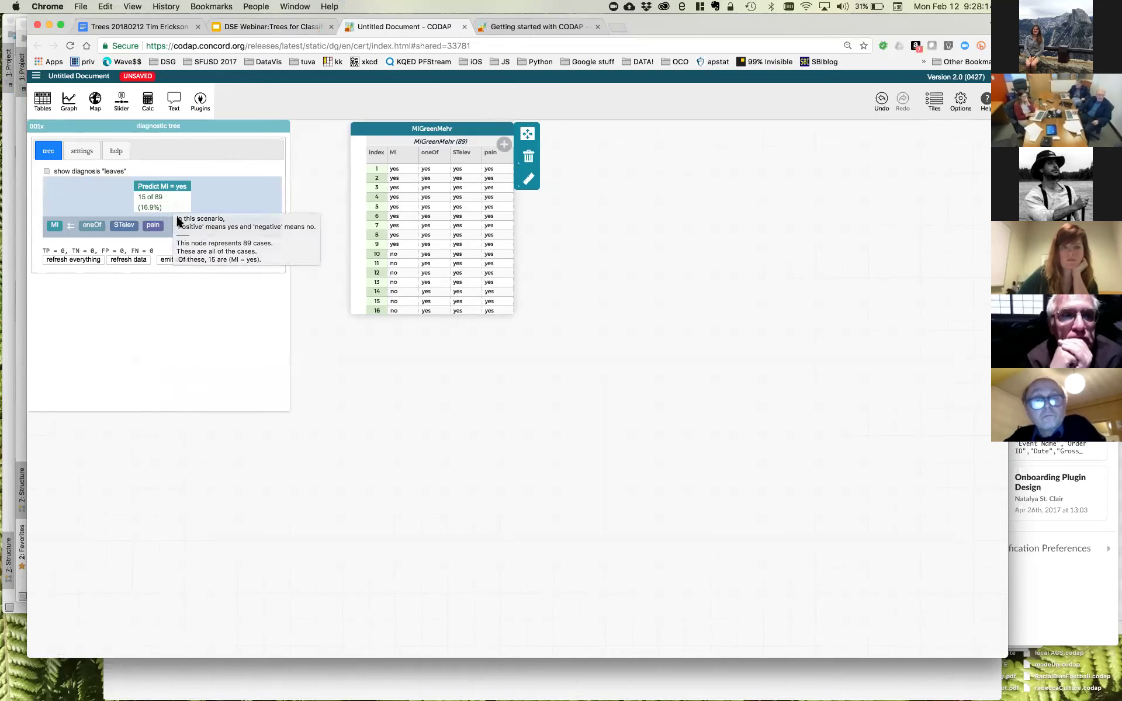
left_click_drag(131, 234, 177, 195)
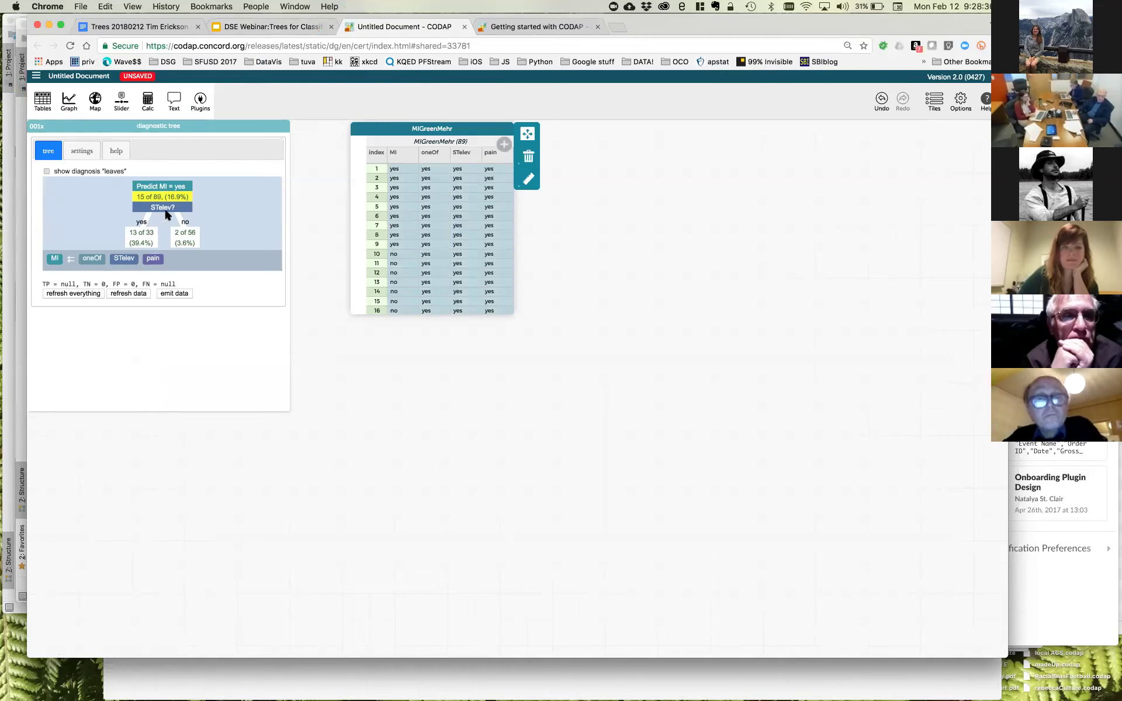
mouse_move(147, 237)
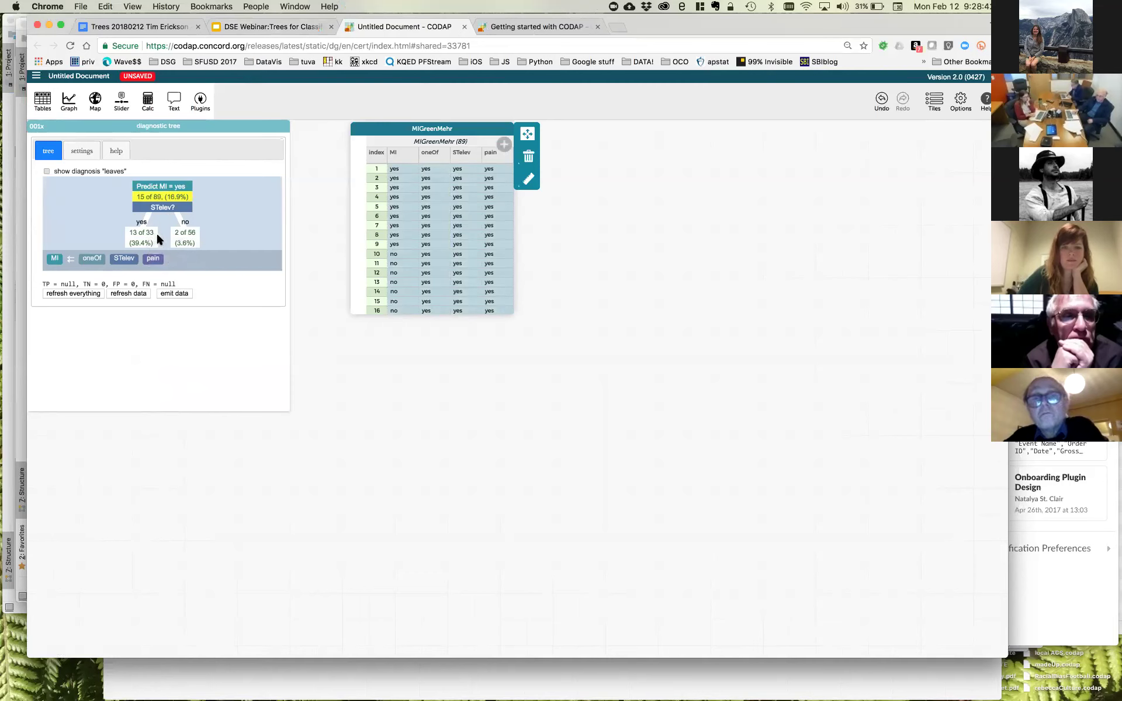
mouse_move(174, 202)
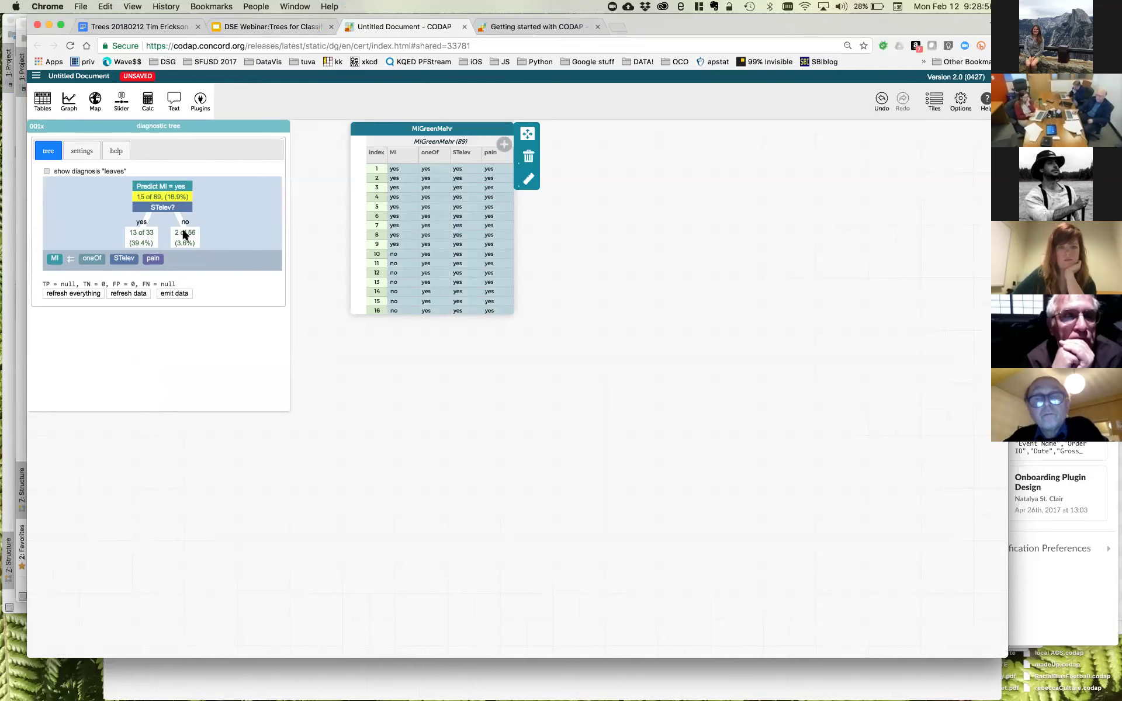
- Show the diagnosis leaves and set the STelev yes branch to yes (+) and the no branch to no (−)
left_click(46, 169)
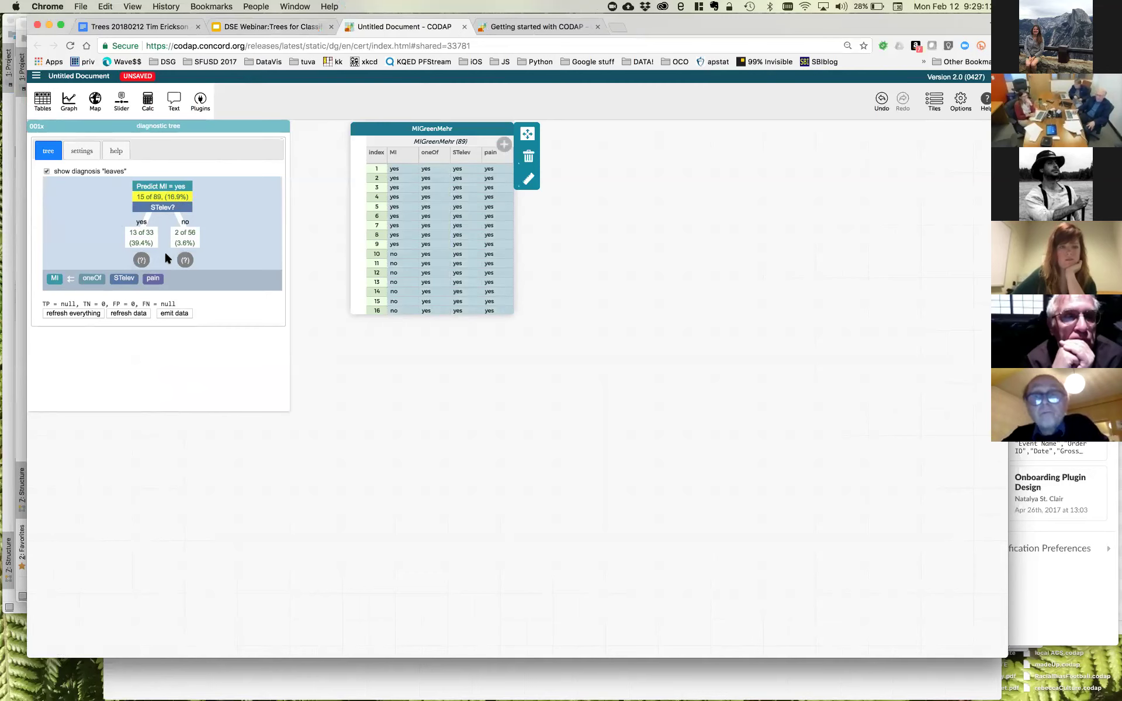
left_click(142, 260)
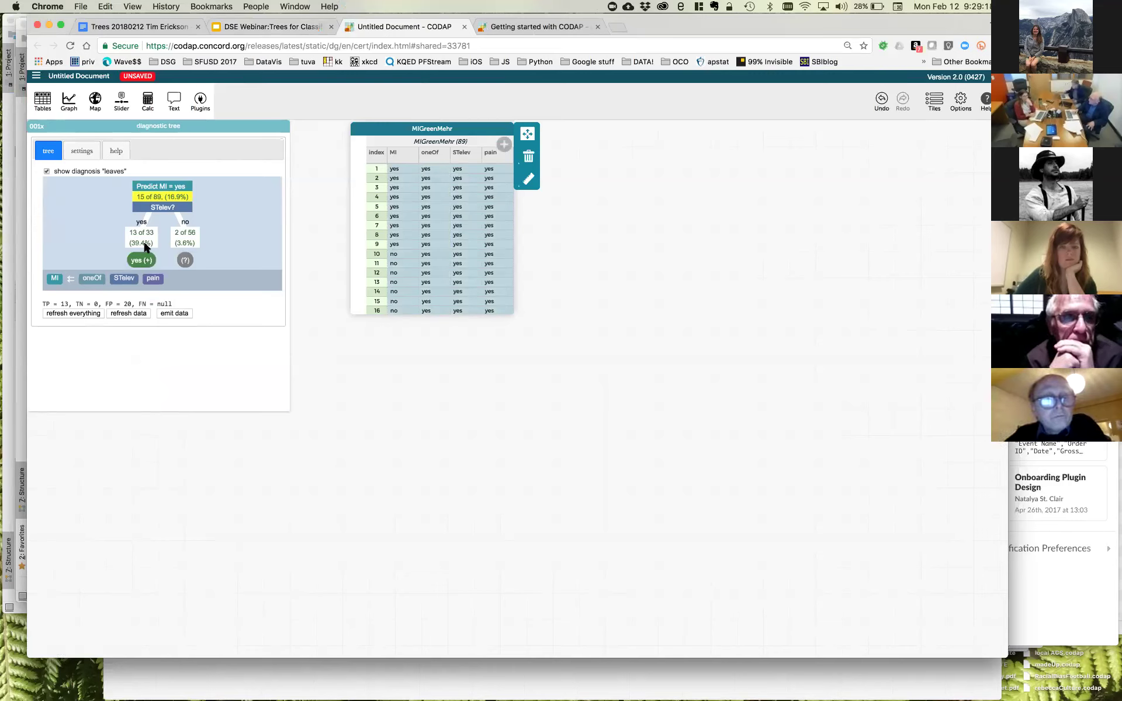
left_click(185, 260)
left_click(188, 263)
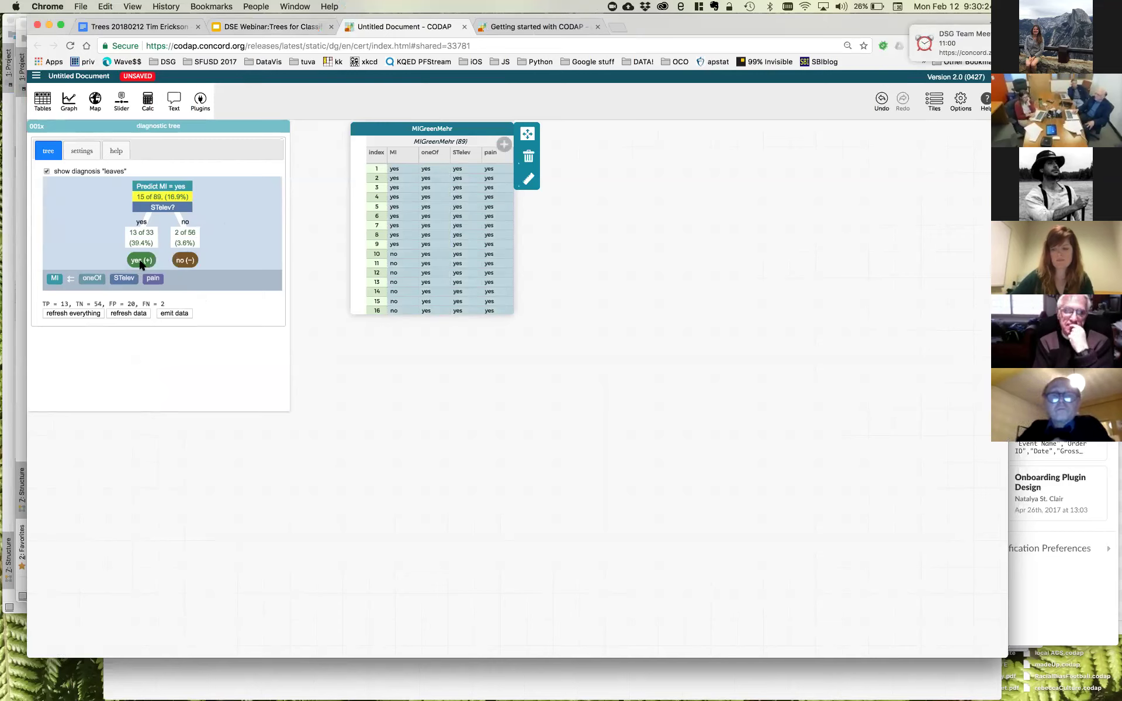
mouse_move(141, 265)
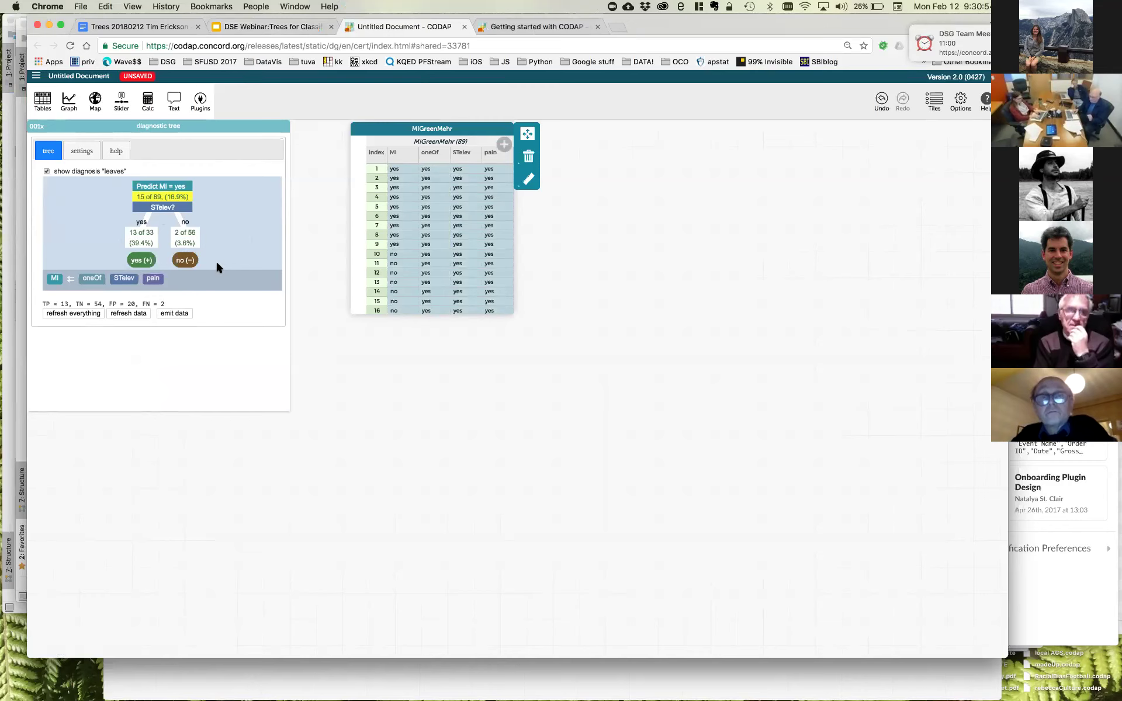
- Try the opposite diagnoses on the two STelev leaves, restoring them to yes (+) and no (−)
left_click(148, 261)
left_click(180, 265)
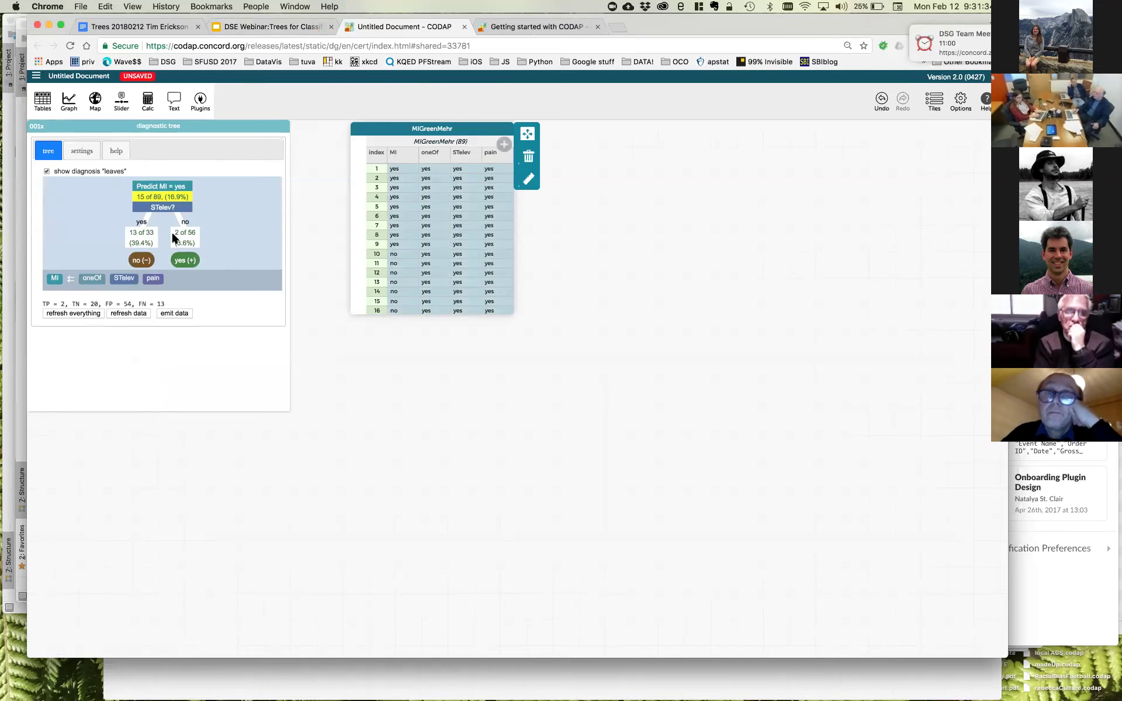
mouse_move(184, 262)
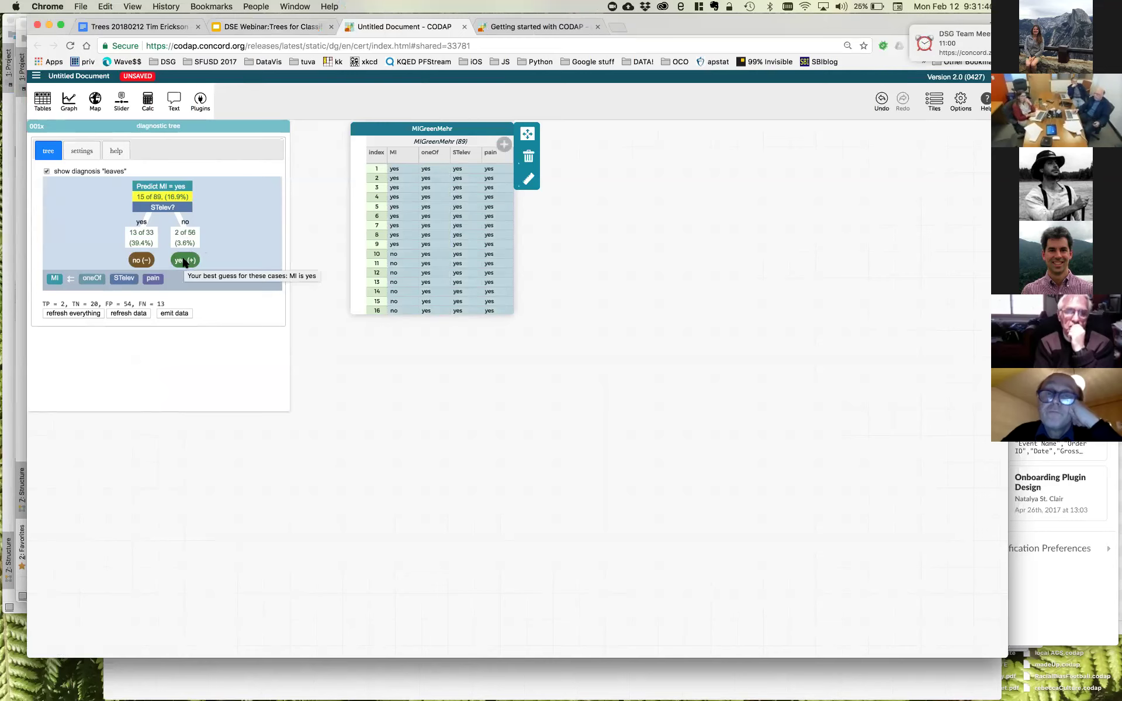
left_click(184, 261)
left_click(146, 262)
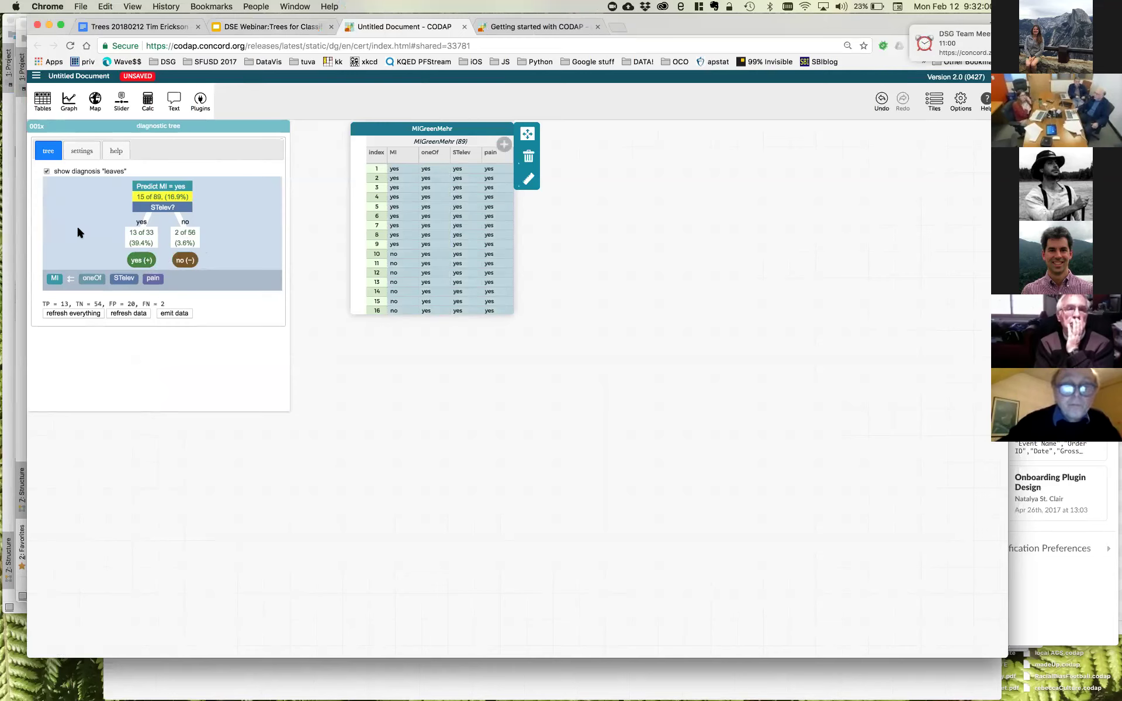
left_click(47, 170)
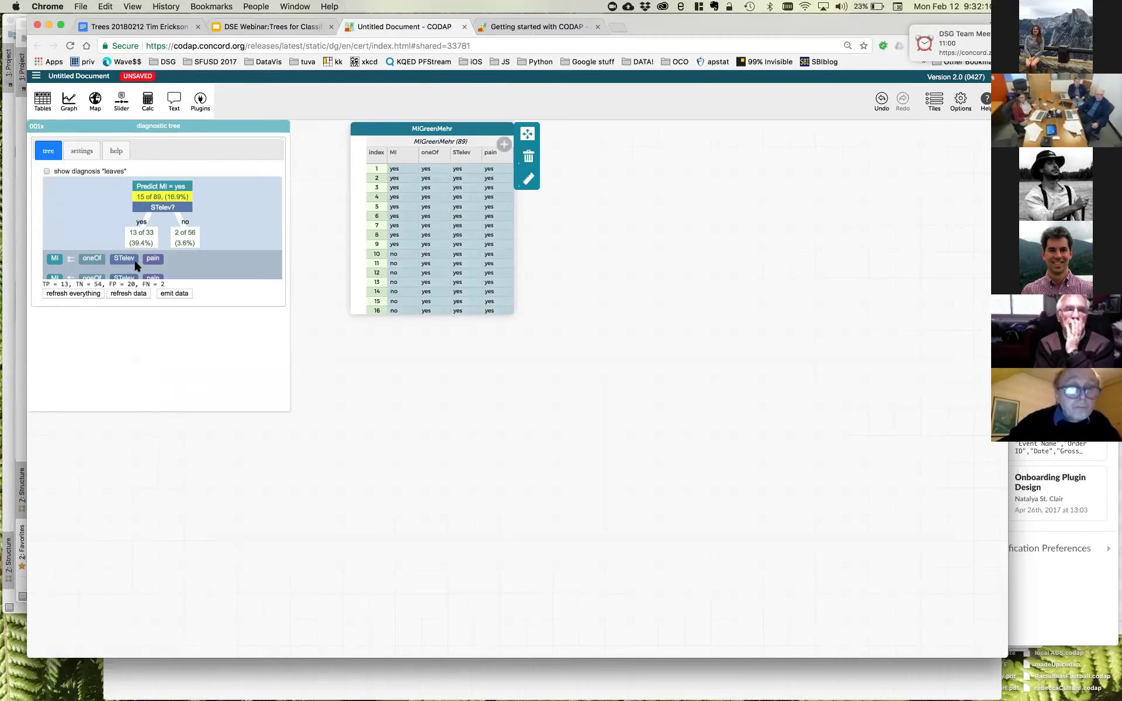
left_click(45, 170)
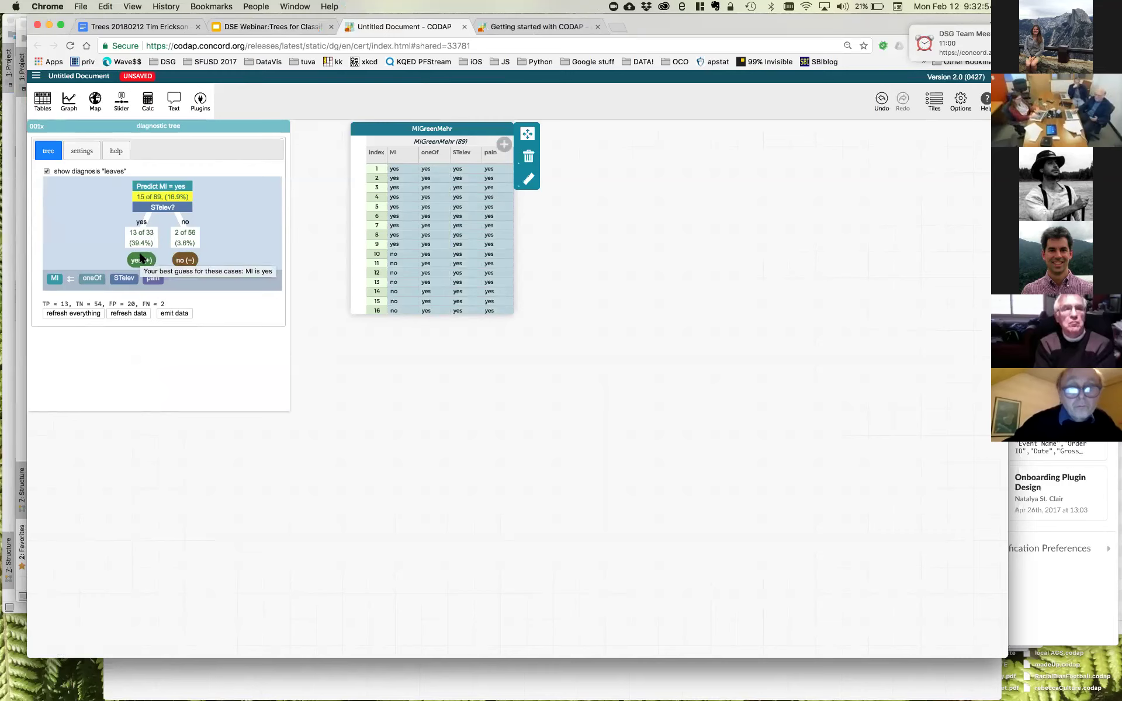
- Split the STelev yes branch by pain and set both resulting leaves to yes (+)
left_click_drag(159, 283, 139, 233)
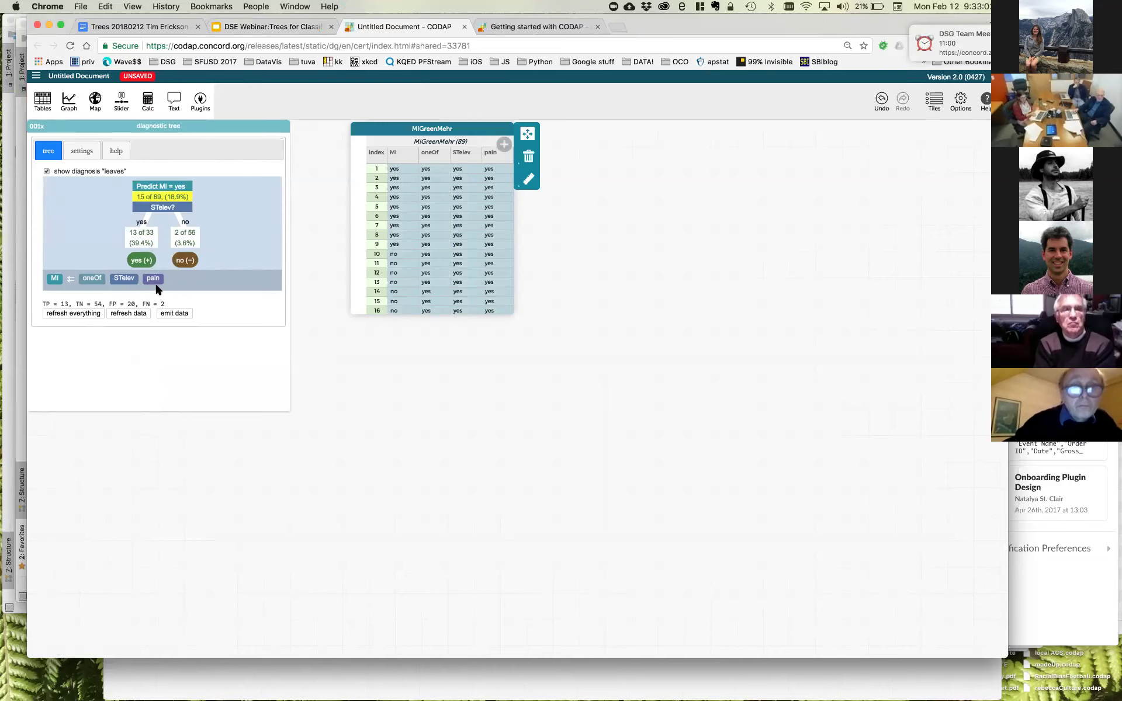
left_click_drag(154, 280, 133, 237)
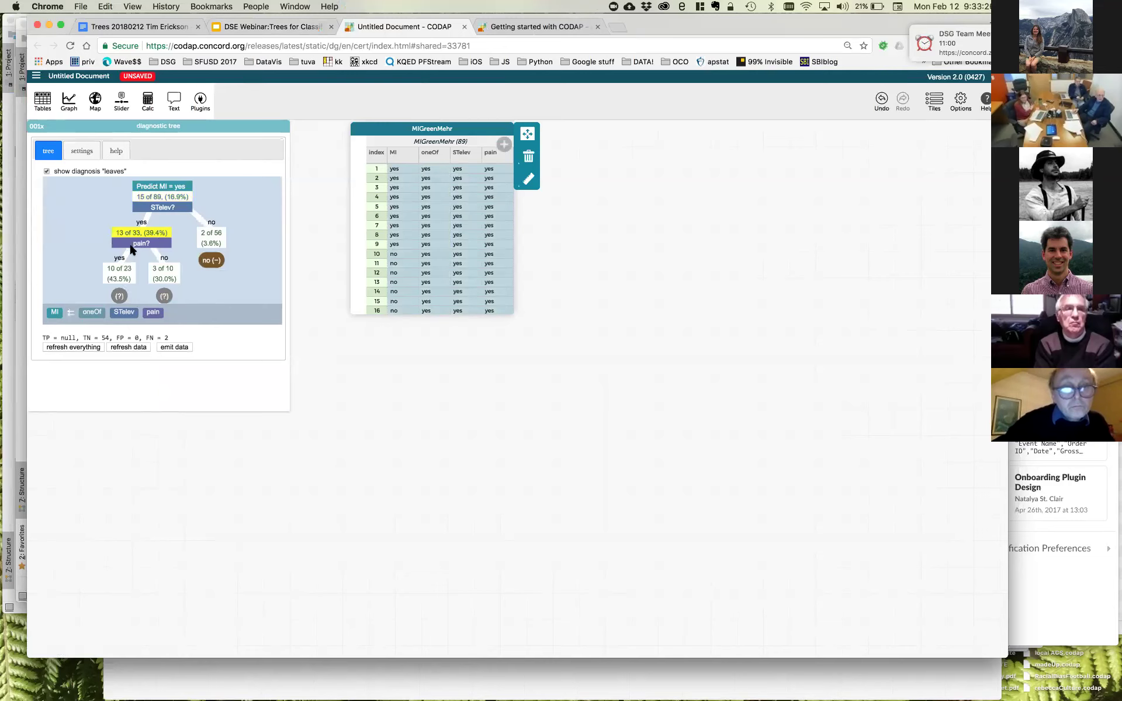
left_click(119, 296)
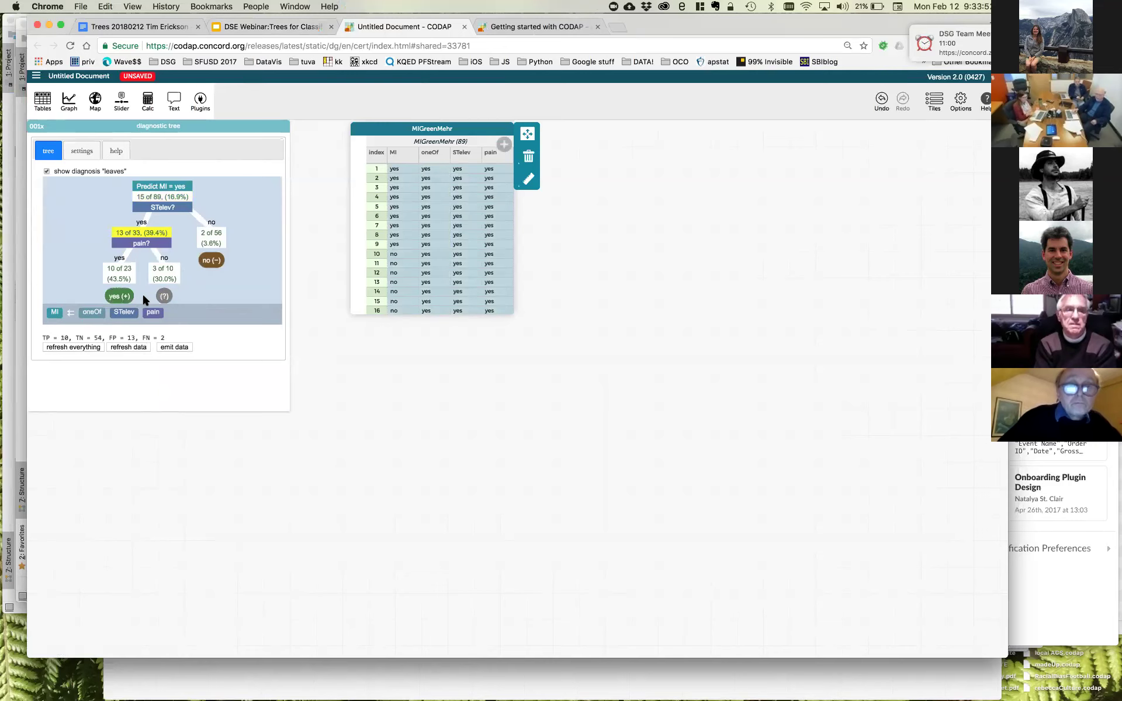
left_click(164, 296)
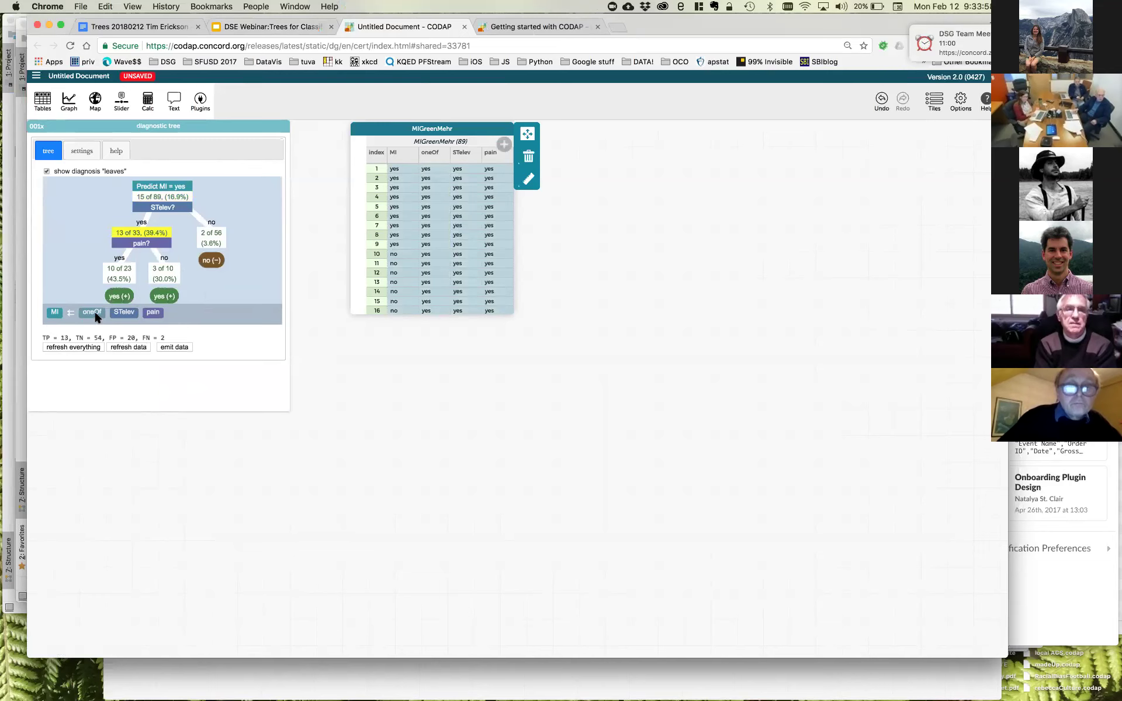
- Split the pain no branch by oneOf, diagnosing its yes leaf as yes (+) and its no leaf as no (−)
left_click_drag(96, 316, 163, 275)
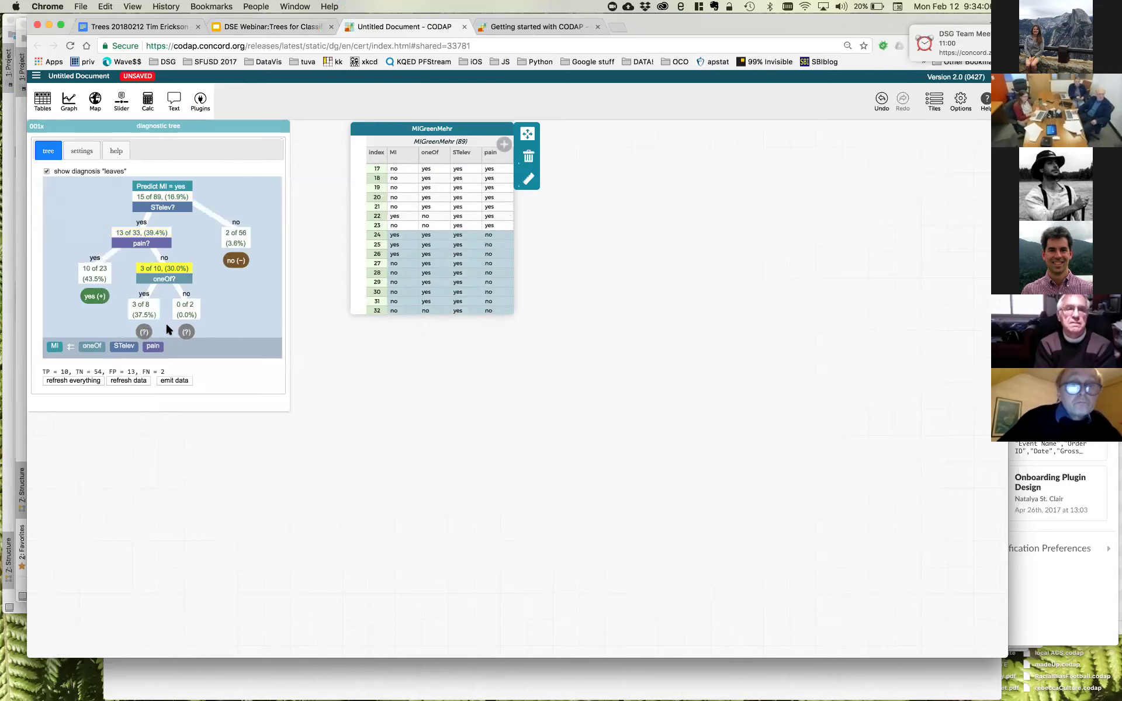
mouse_move(149, 279)
mouse_move(140, 248)
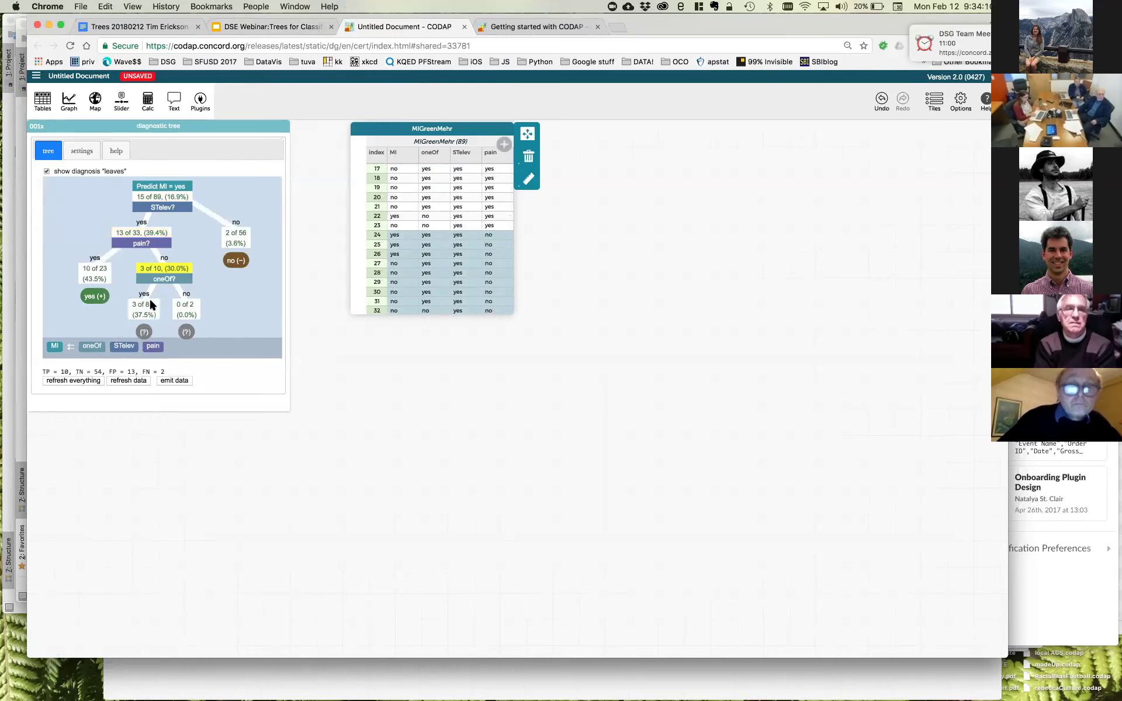
left_click(145, 333)
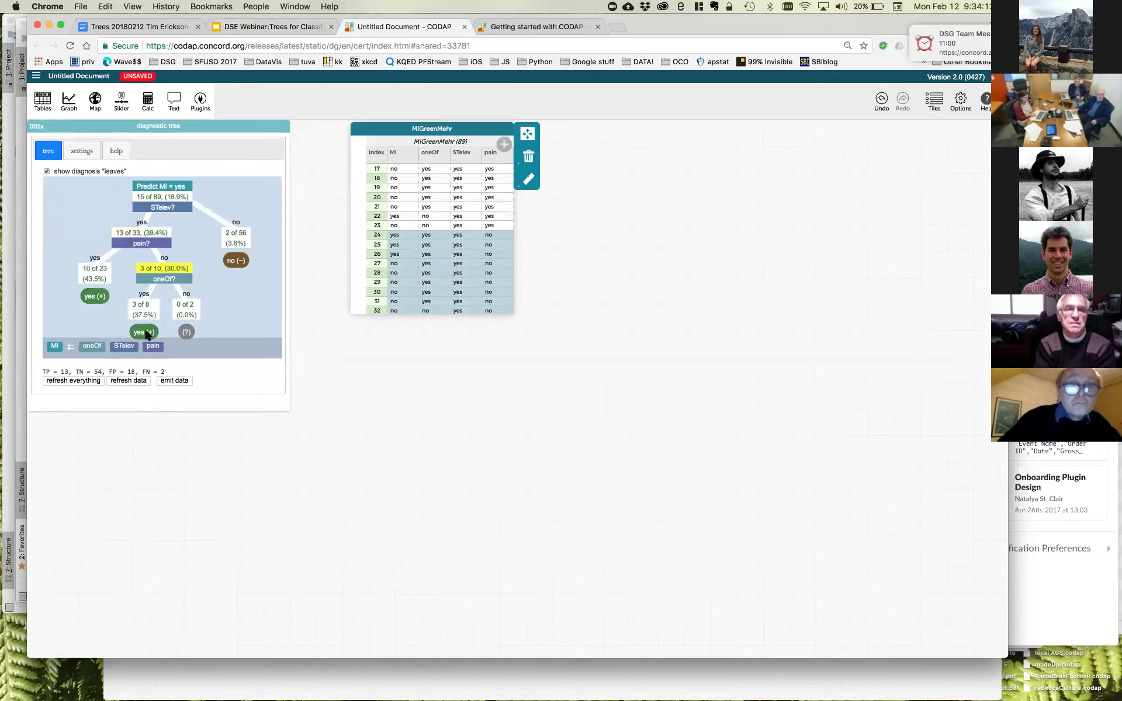
left_click(186, 332)
left_click(187, 332)
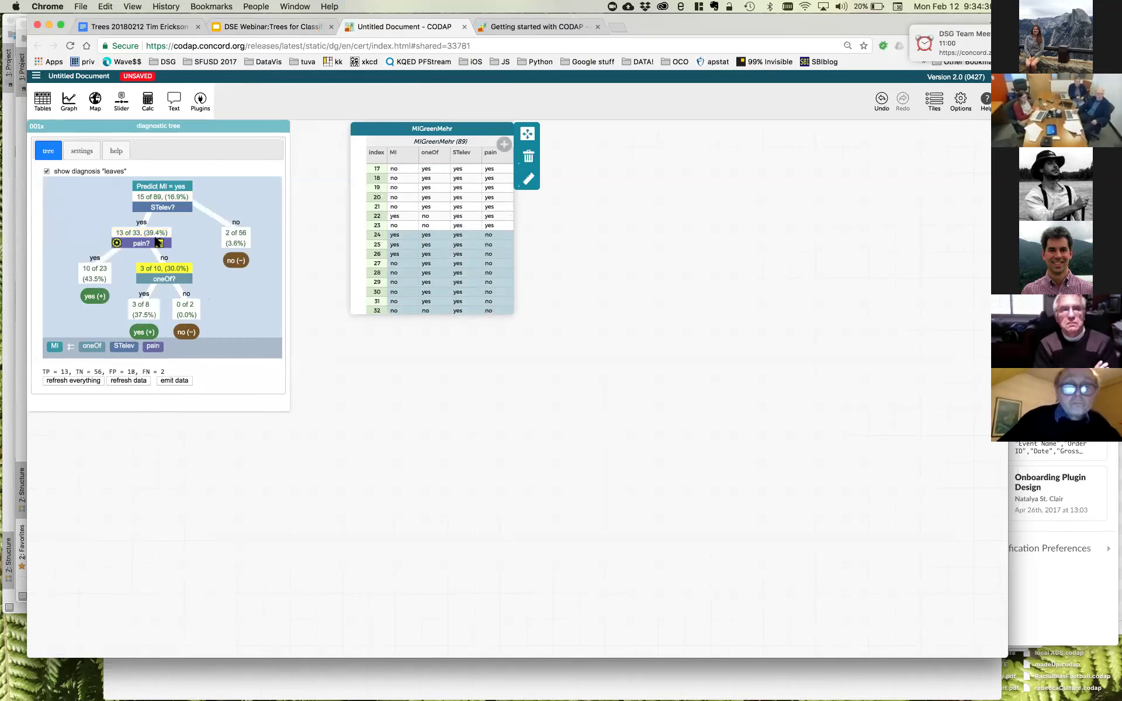
- Examine the table cases behind the oneOf no leaf and trace case 29 through the tree
left_click(194, 306)
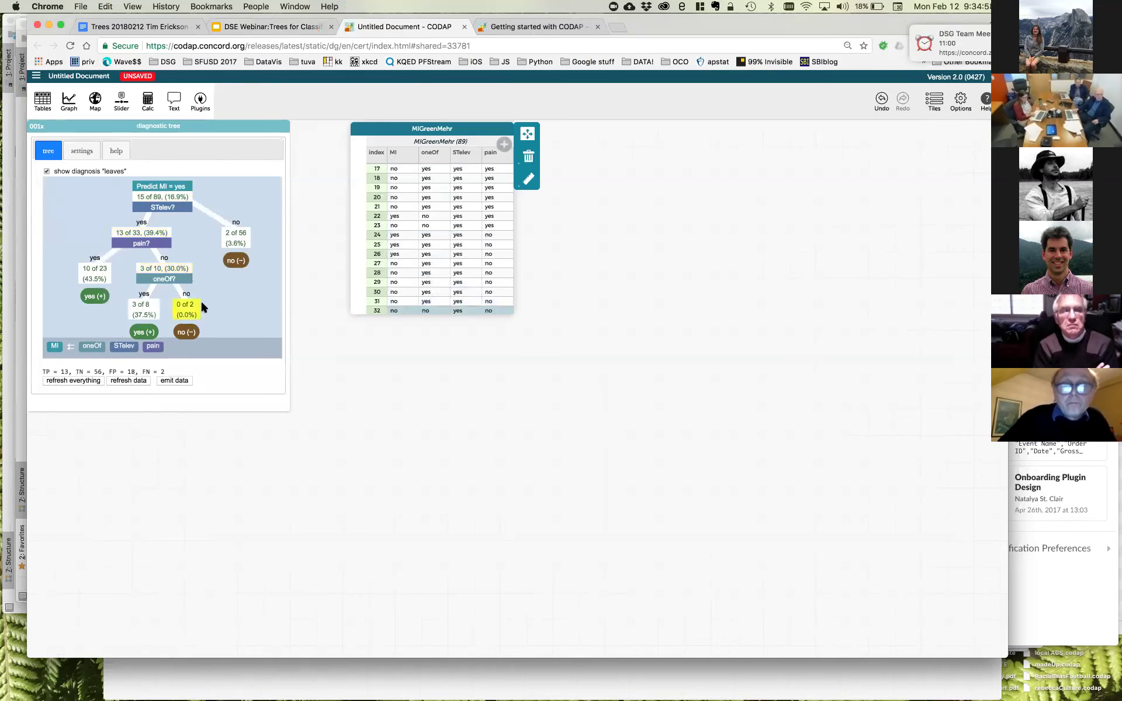
scroll(424, 201, "down", 3)
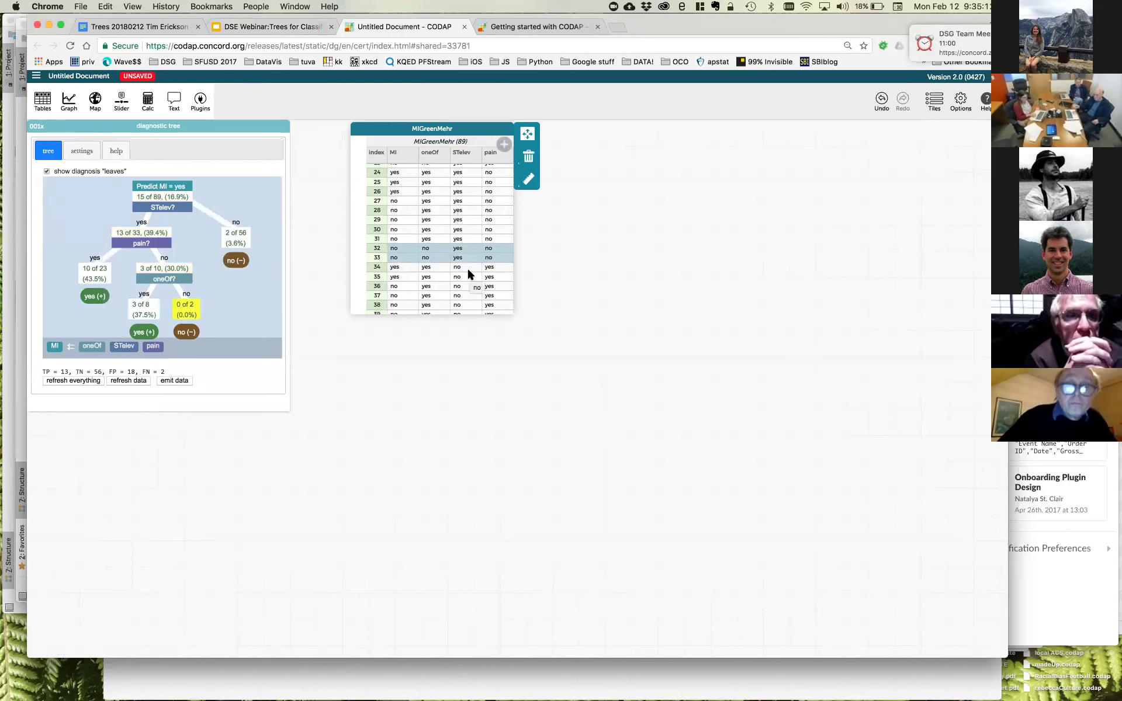
right_click(374, 220)
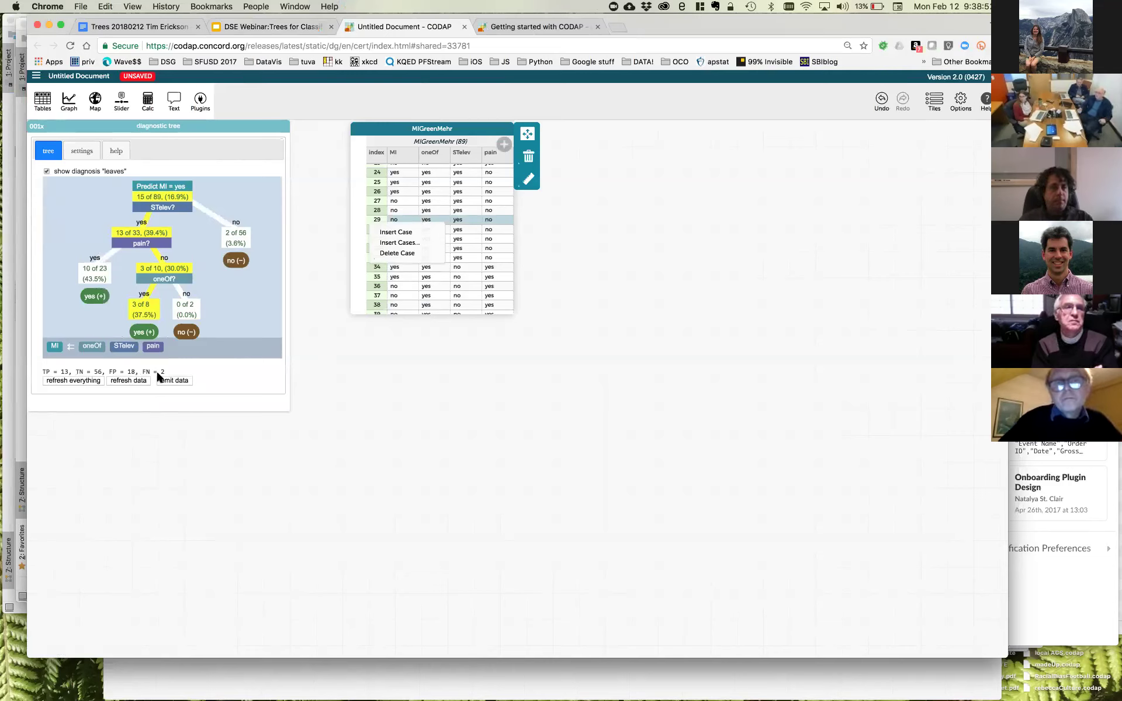
left_click(325, 278)
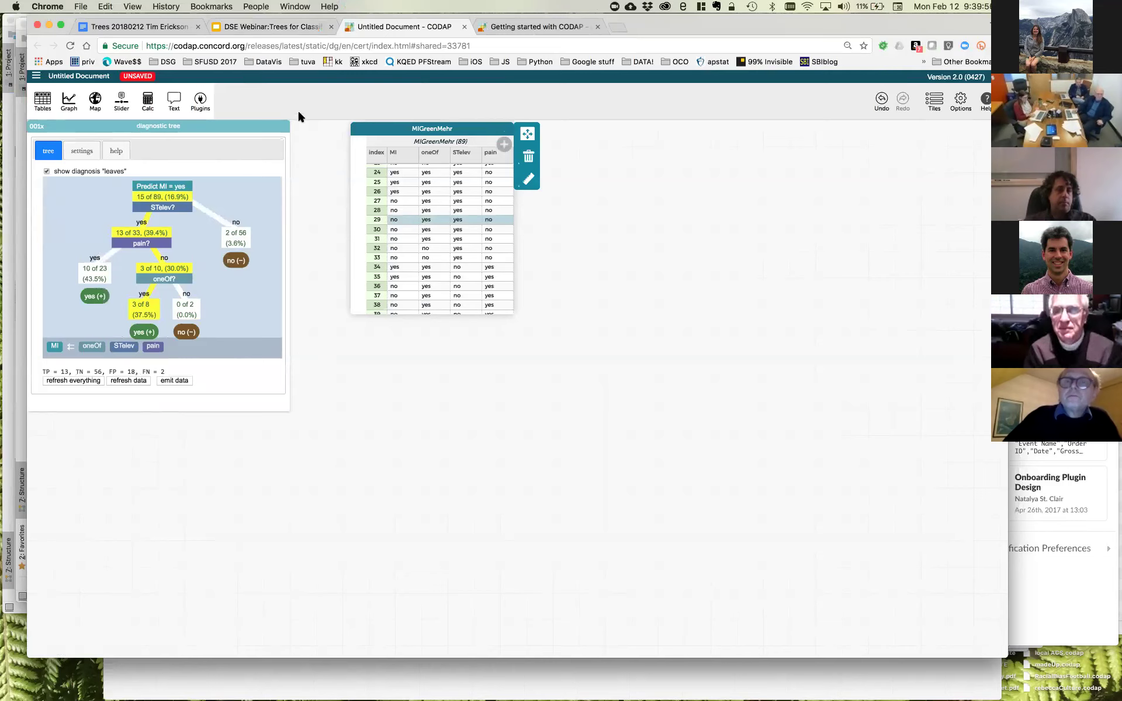
- Switch to the Google Slides presentation and go to the Reflecting on Classification slide
left_click(286, 26)
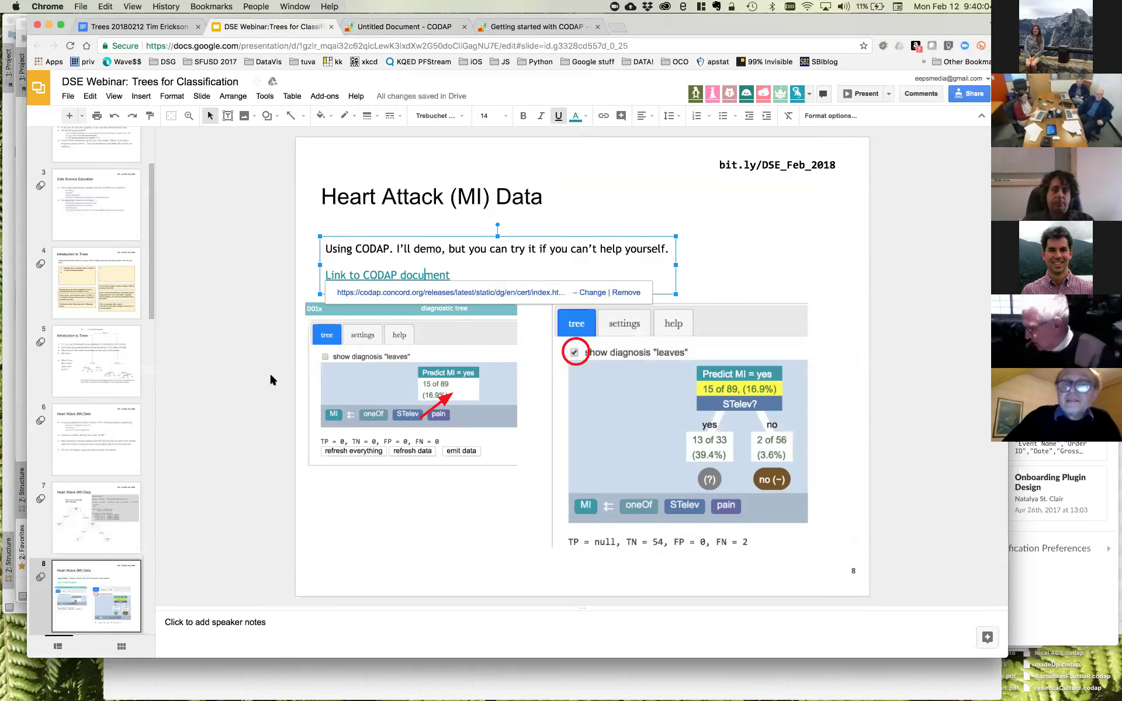
left_click(153, 607)
left_click(113, 576)
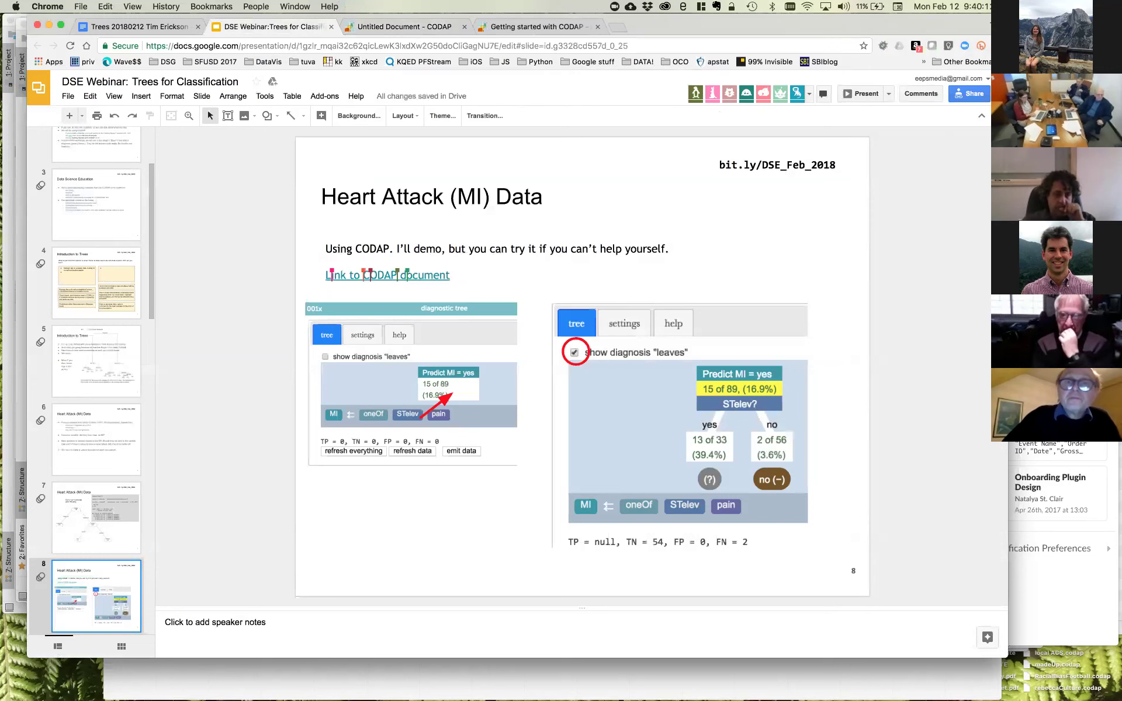
key("Down")
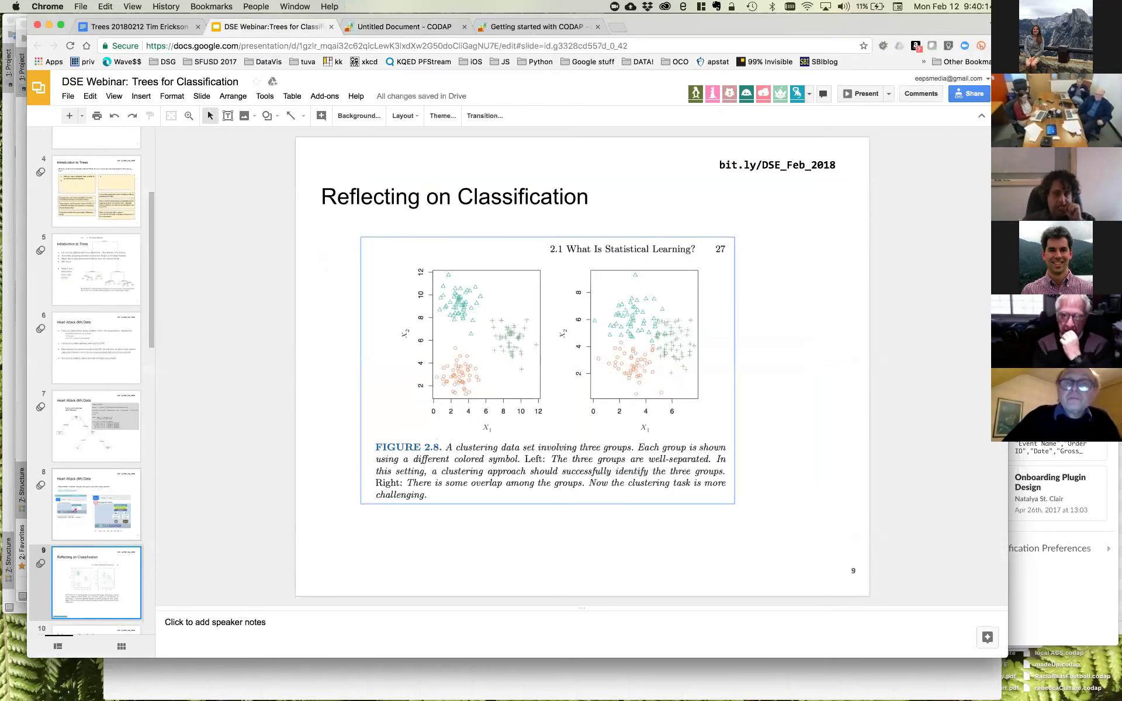
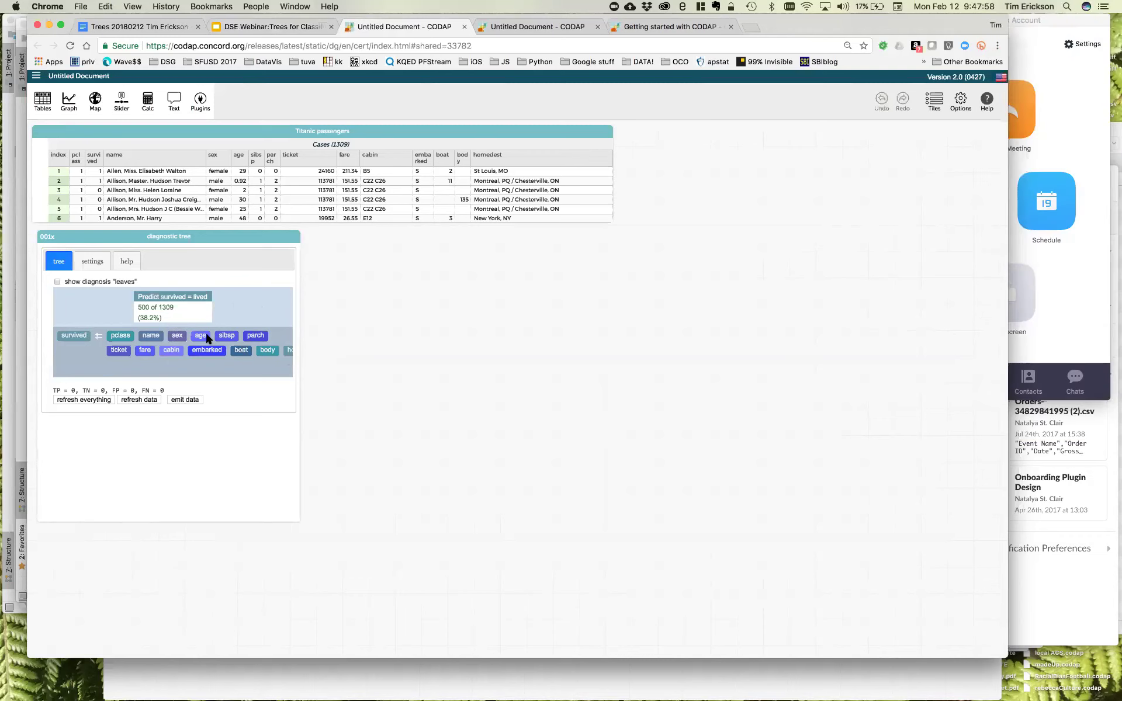
- Split the root node of the Titanic survival tree by age and set the left branch condition to age < 20
left_click_drag(200, 315, 199, 316)
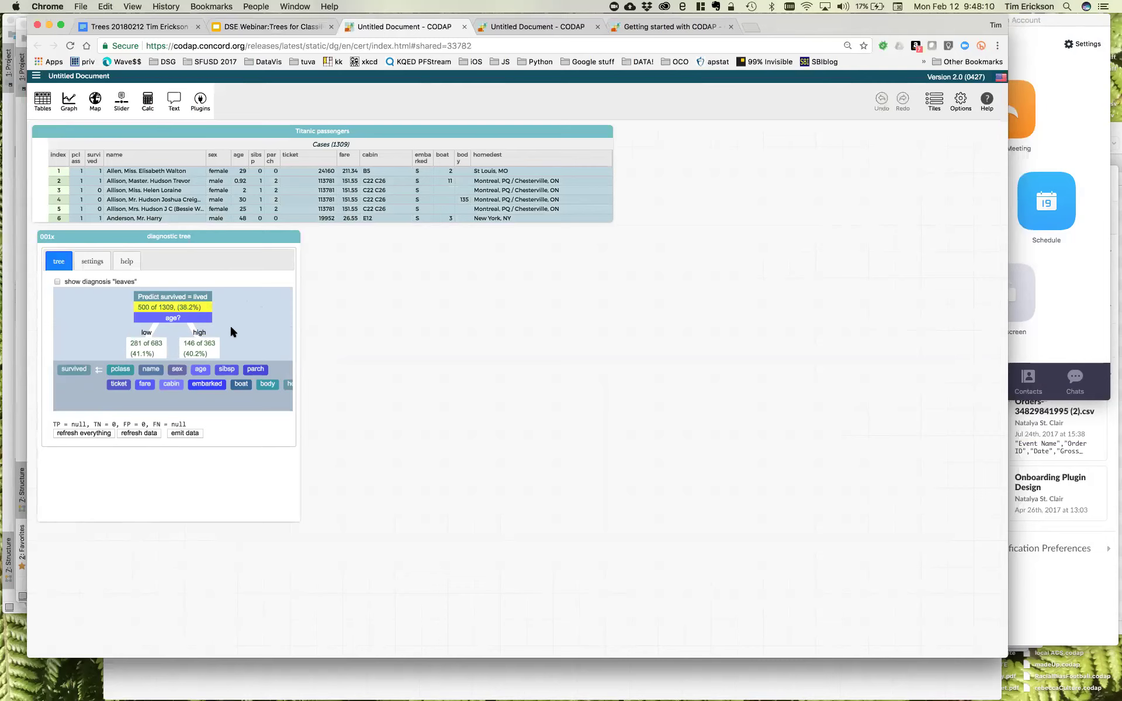
mouse_move(198, 332)
mouse_move(189, 310)
left_click(139, 317)
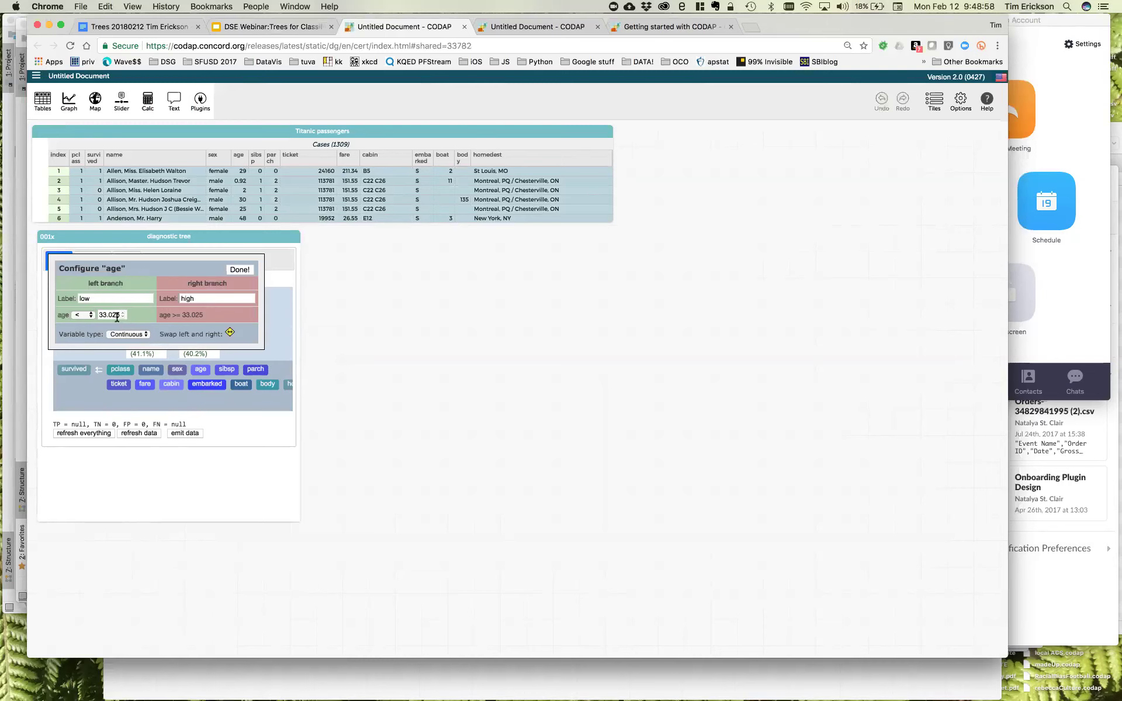
left_click_drag(118, 316, 99, 316)
type("20")
key("shift+Tab")
- Label the left age branch children and the right age branch adults
left_click(112, 300)
left_click_drag(110, 300, 78, 293)
type("childre")
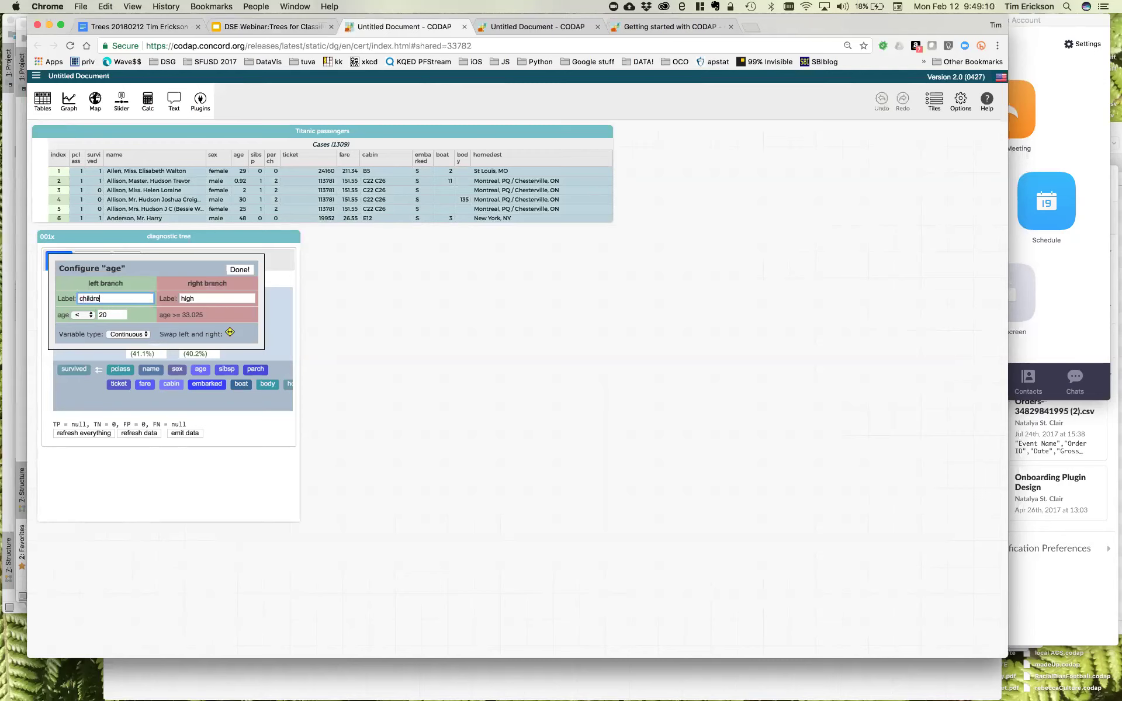
type("s")
key("BackSpace")
key("Tab")
type("adults")
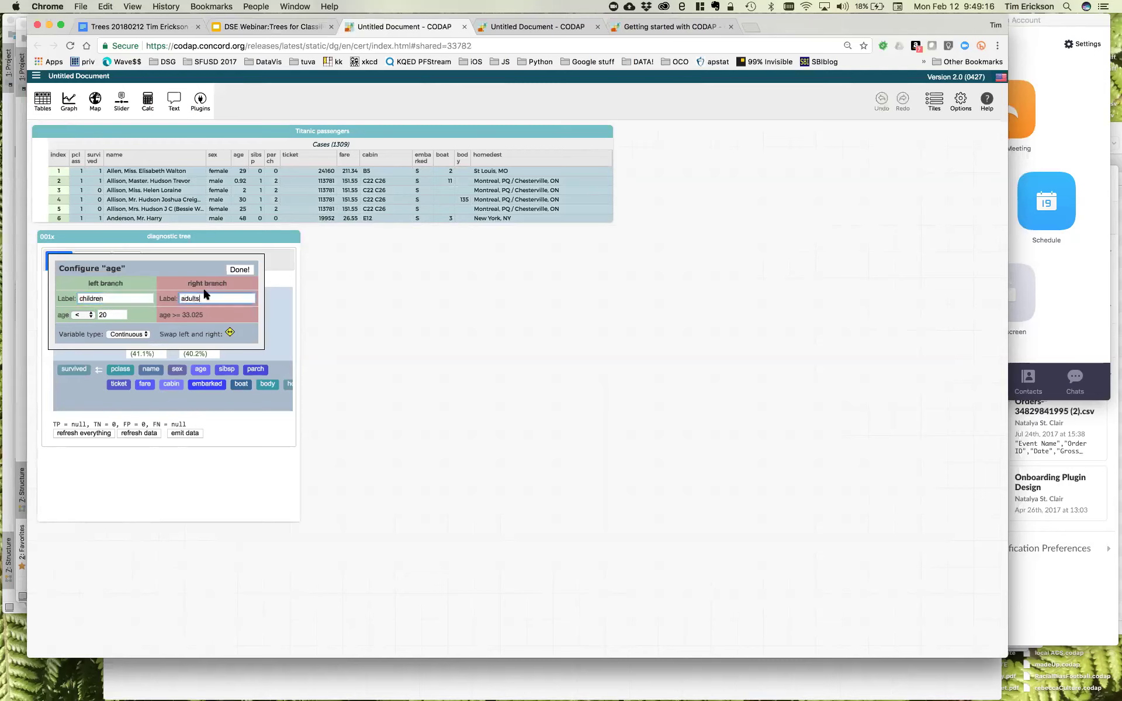
left_click(244, 271)
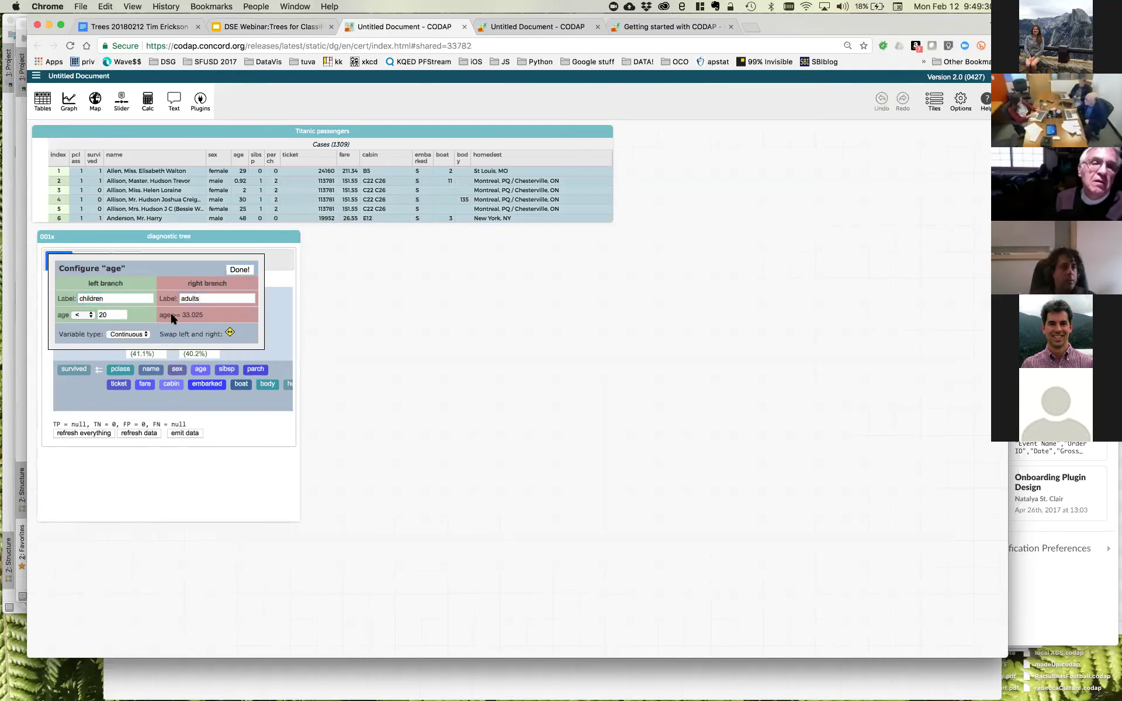
- Try to finish the age configuration, then reload the Titanic document and discard the changes
left_click(240, 270)
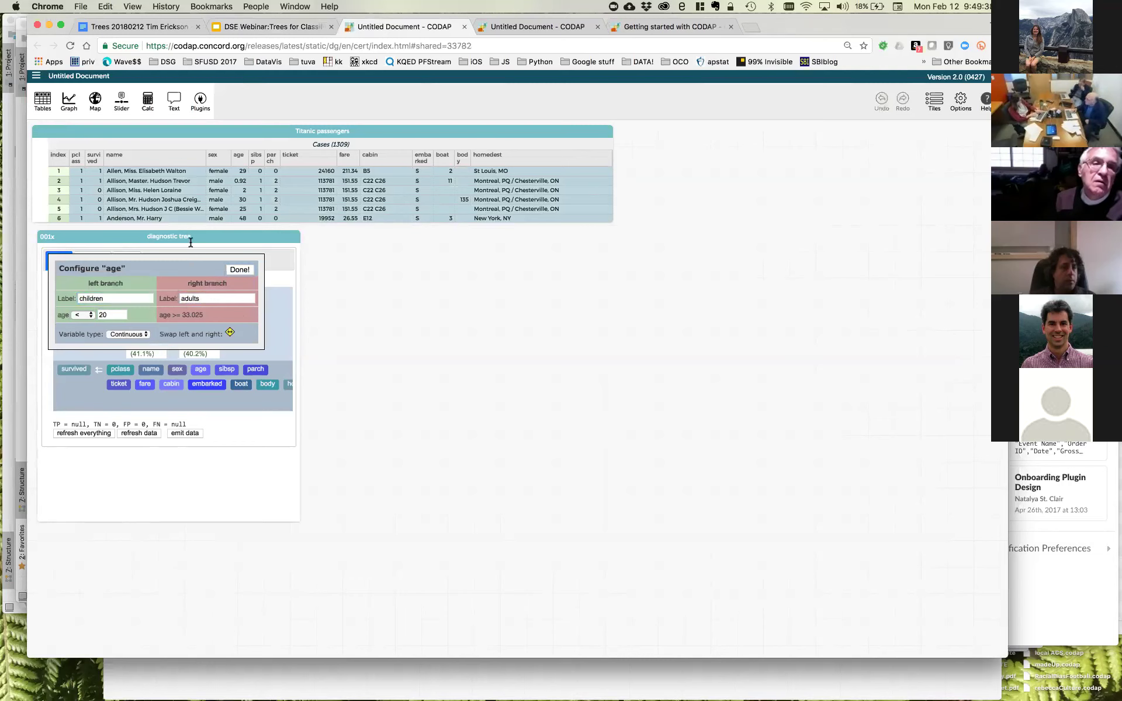
left_click_drag(192, 236, 207, 238)
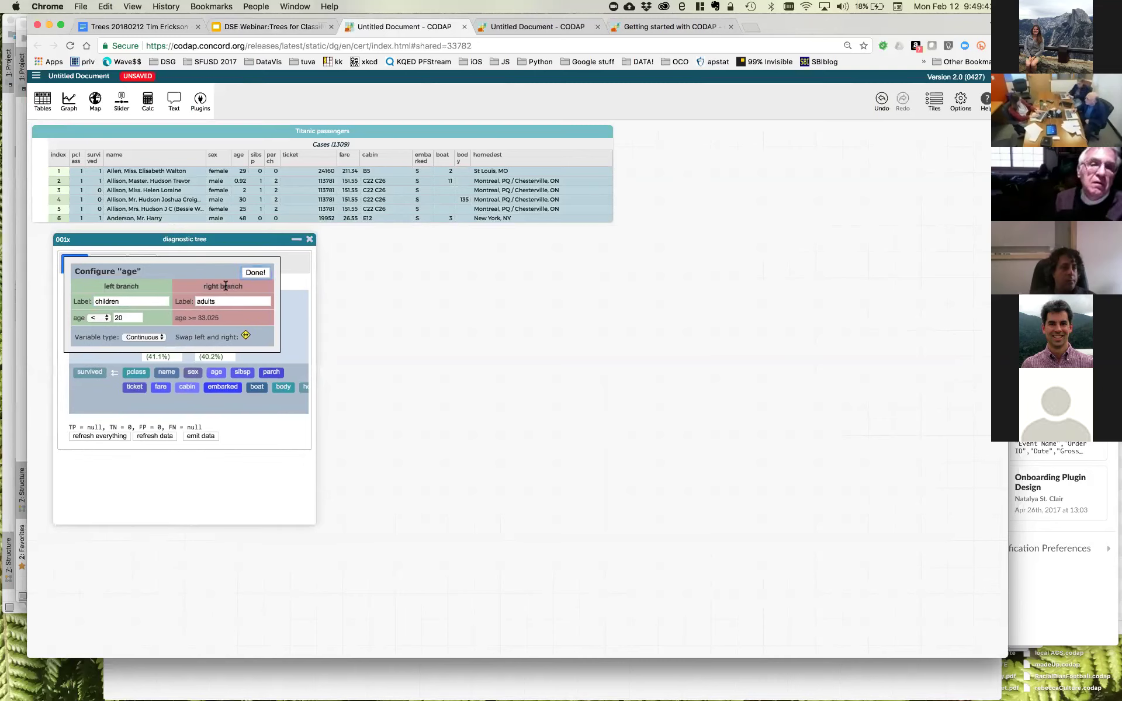
left_click(124, 317)
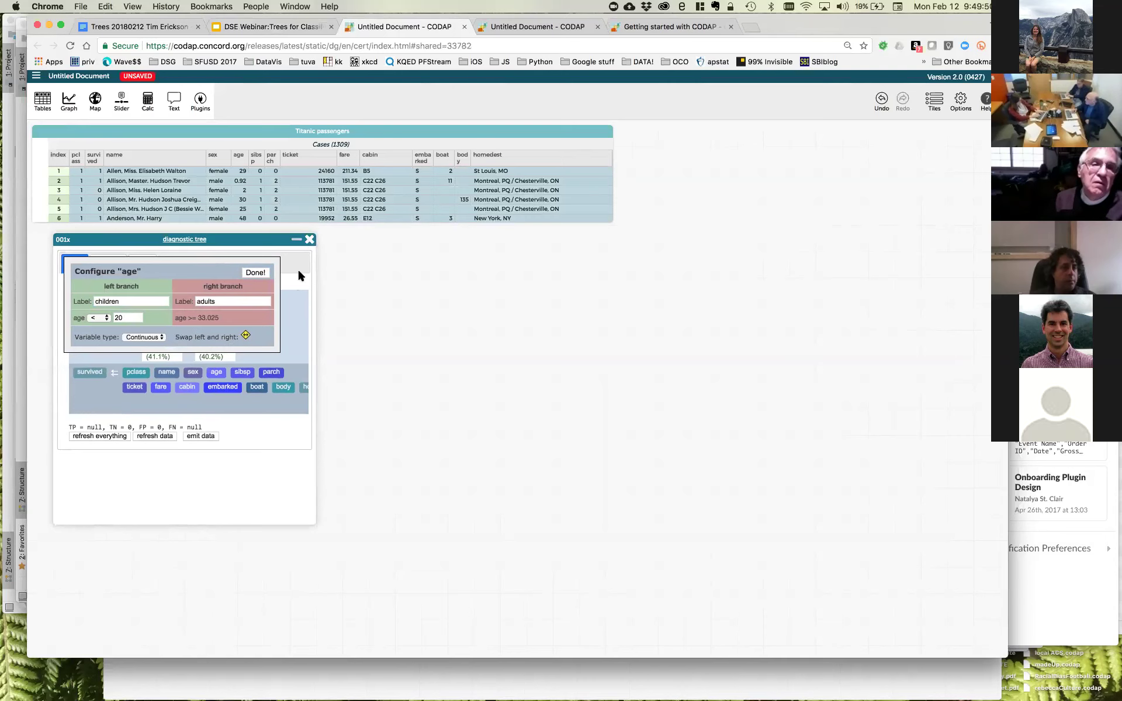
left_click(70, 45)
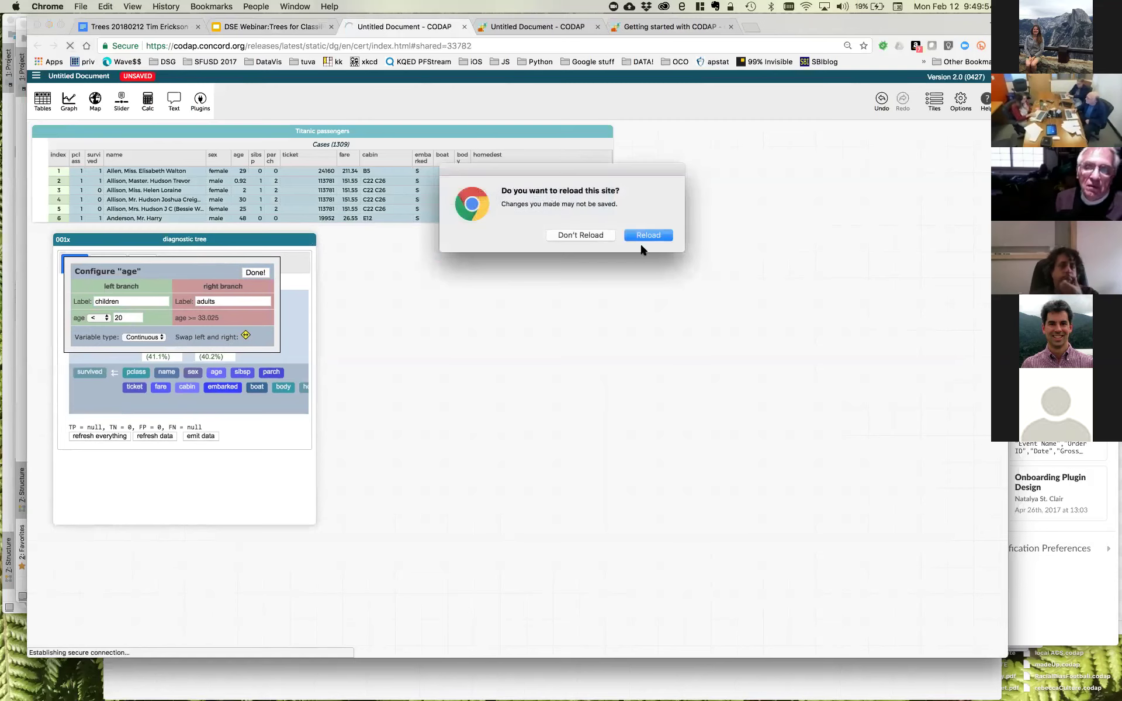
left_click(648, 234)
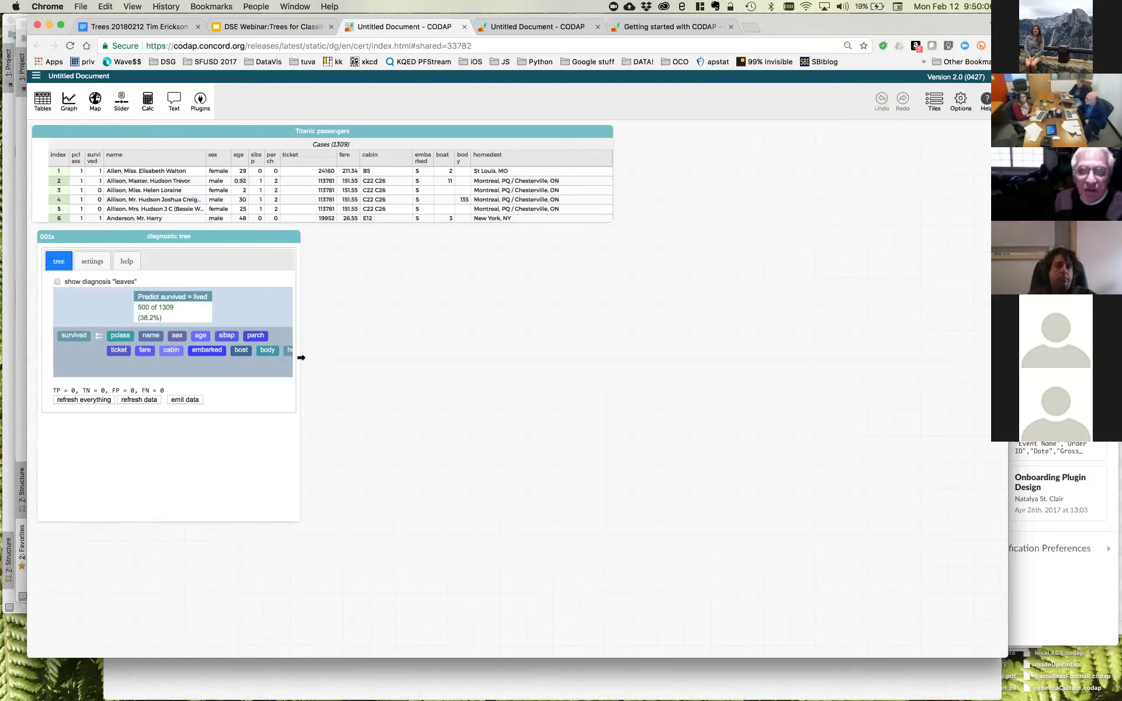
- Widen the diagnostic tree, split the Titanic root node by age and try to work through the age configuration
left_click_drag(300, 358, 329, 359)
left_click_drag(212, 341, 201, 314)
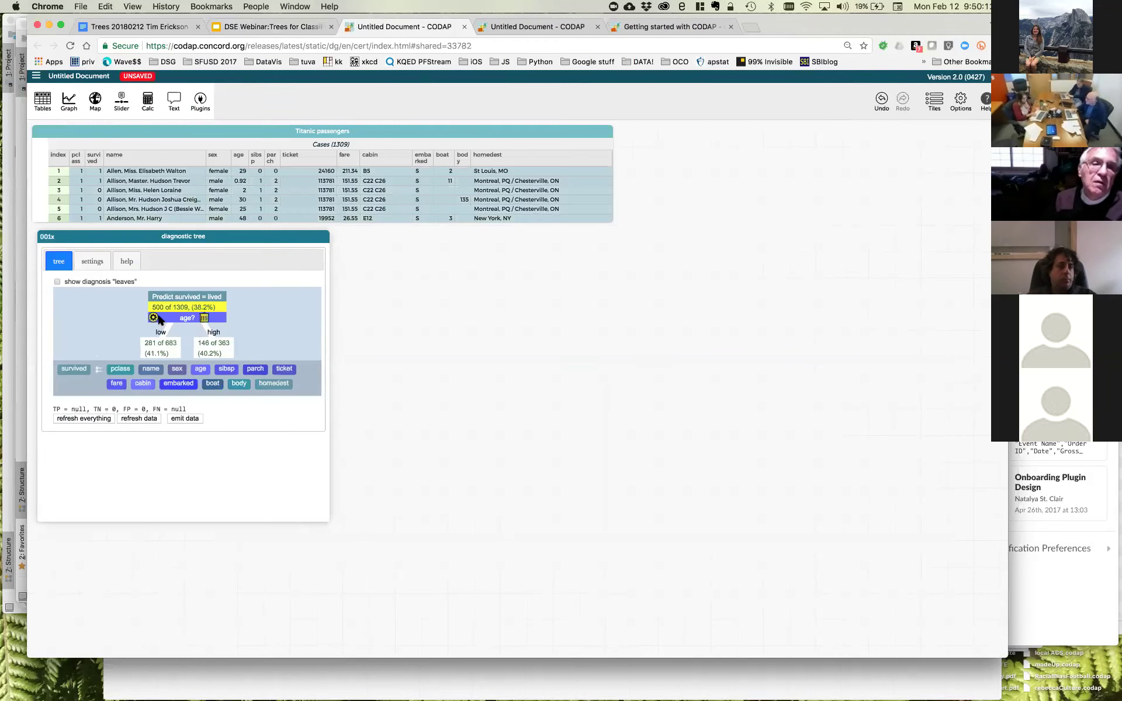
left_click(154, 317)
left_click(236, 272)
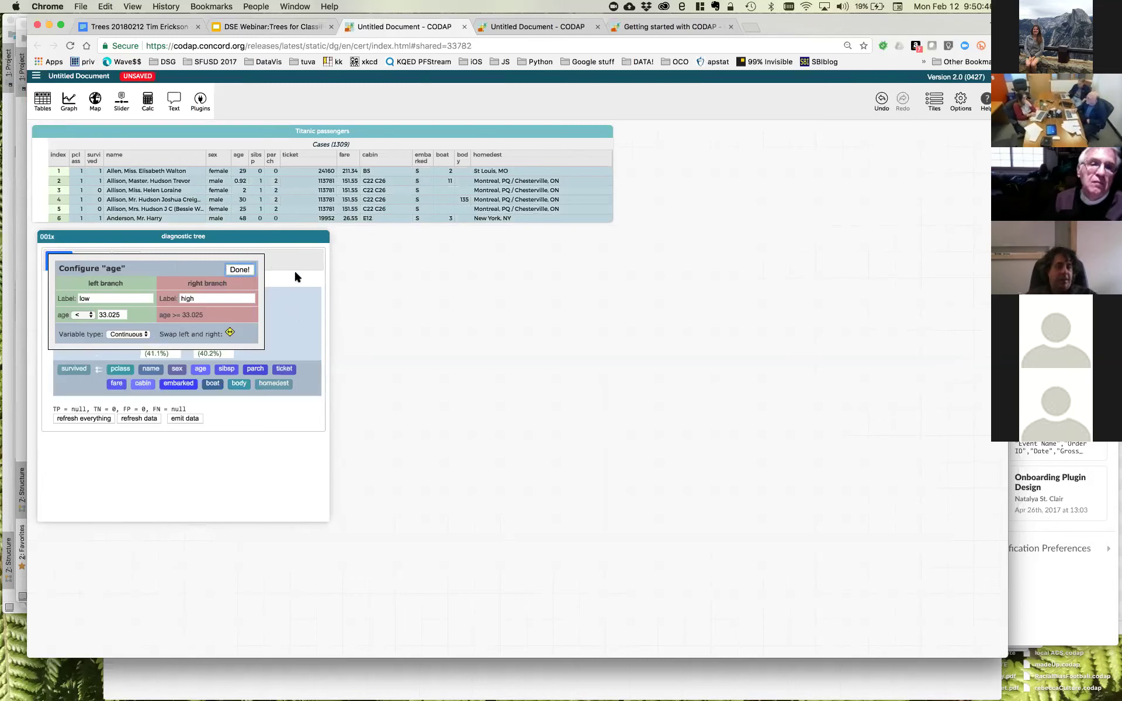
left_click_drag(266, 238, 275, 241)
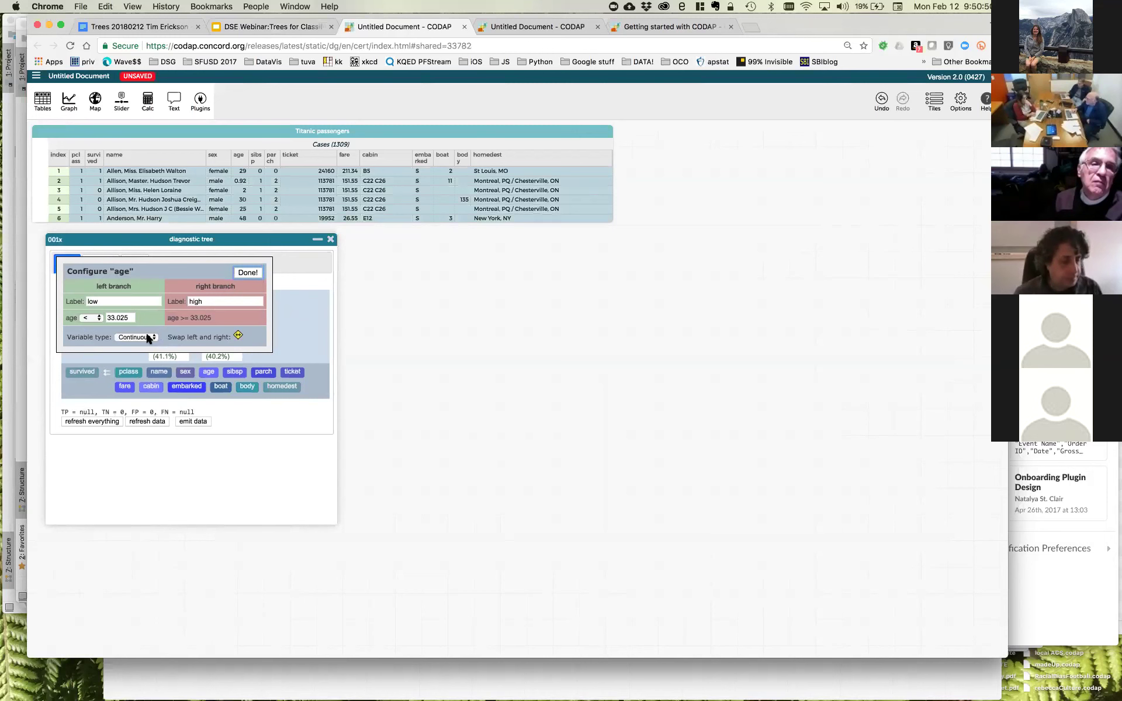
left_click(130, 314)
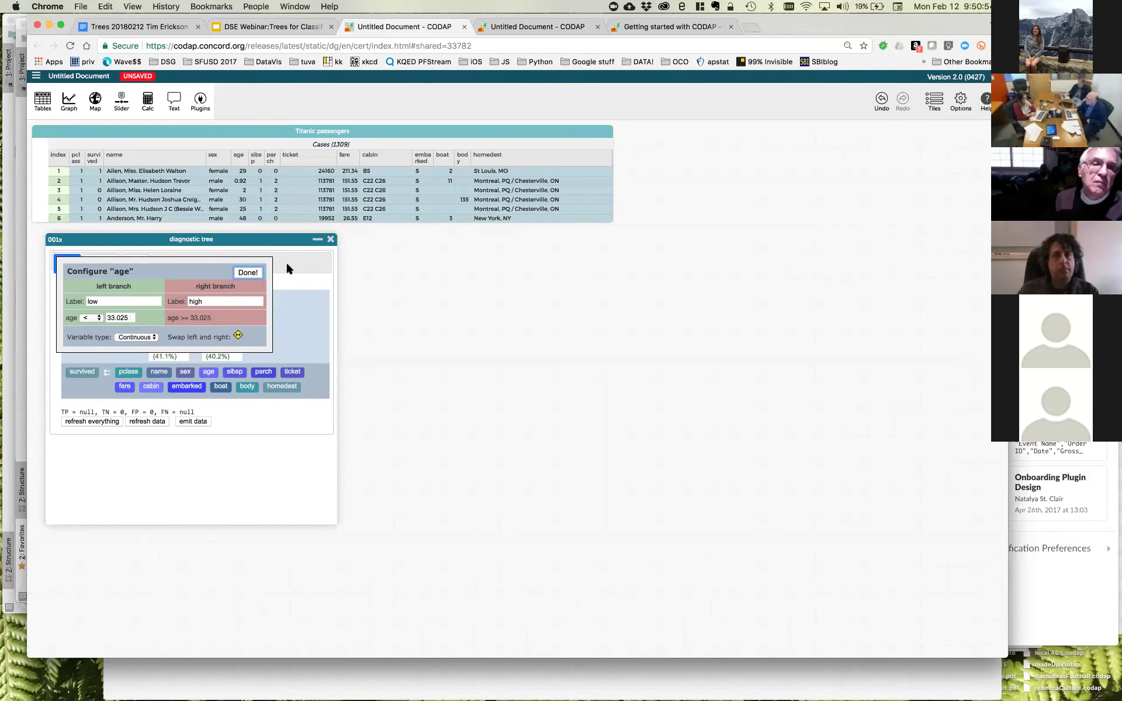
- Close the diagnostic tree and reload the Titanic document, discarding unsaved changes
left_click(330, 239)
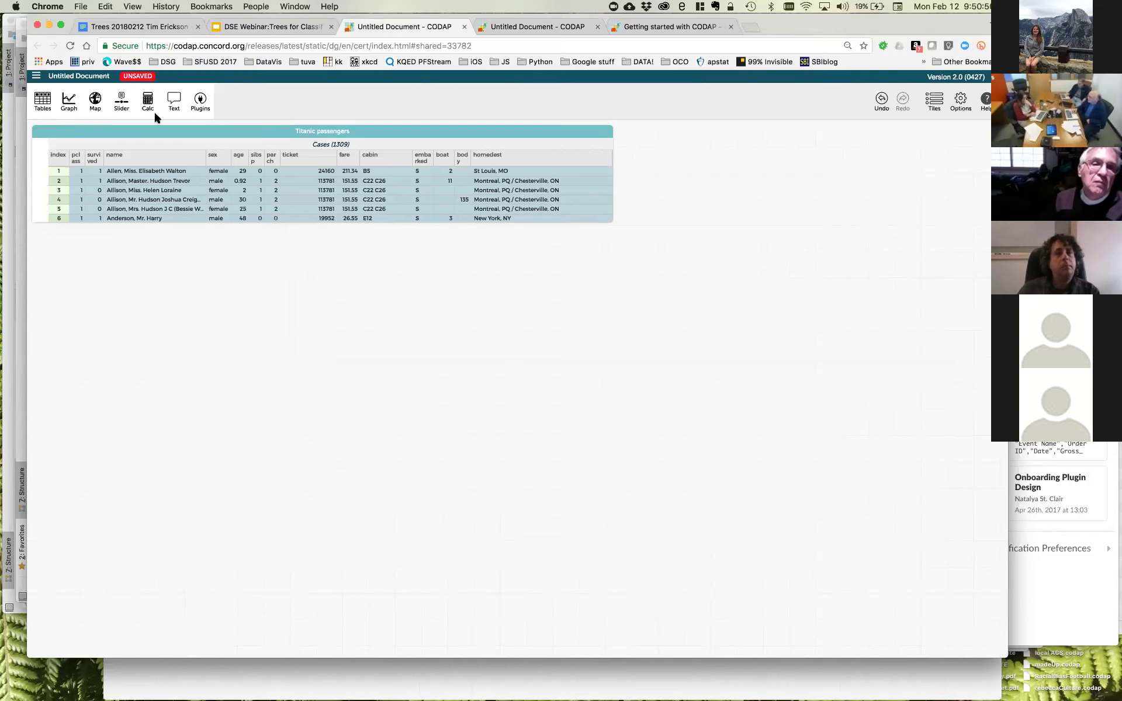
left_click(71, 43)
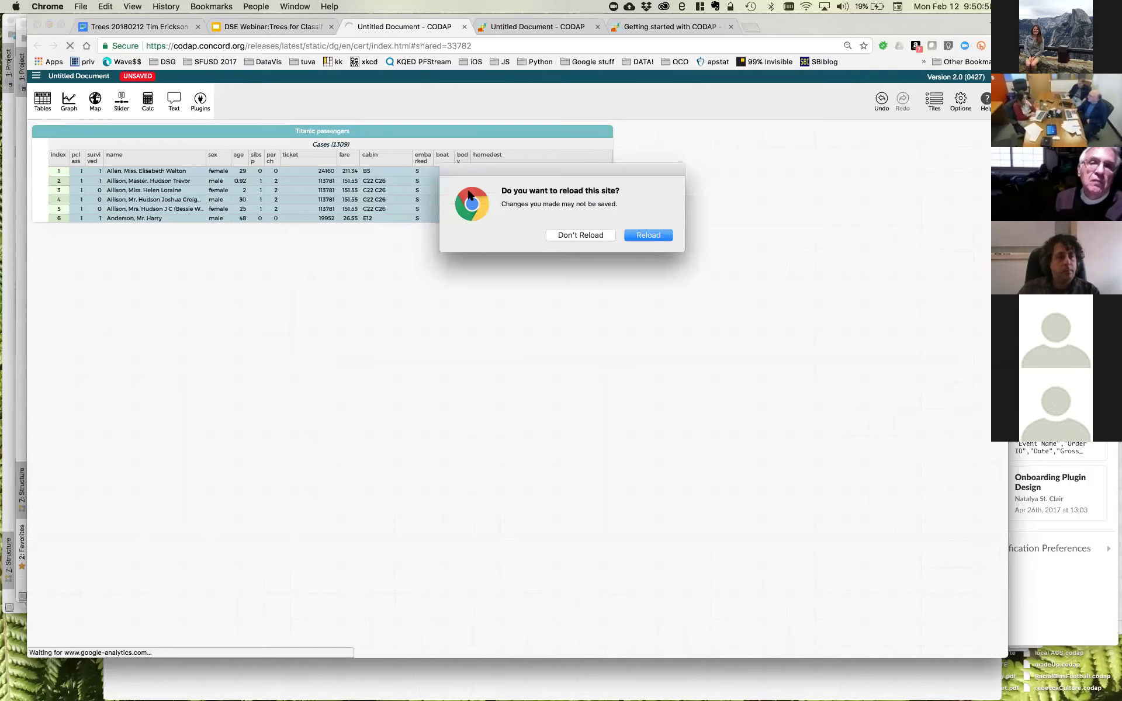
left_click(647, 235)
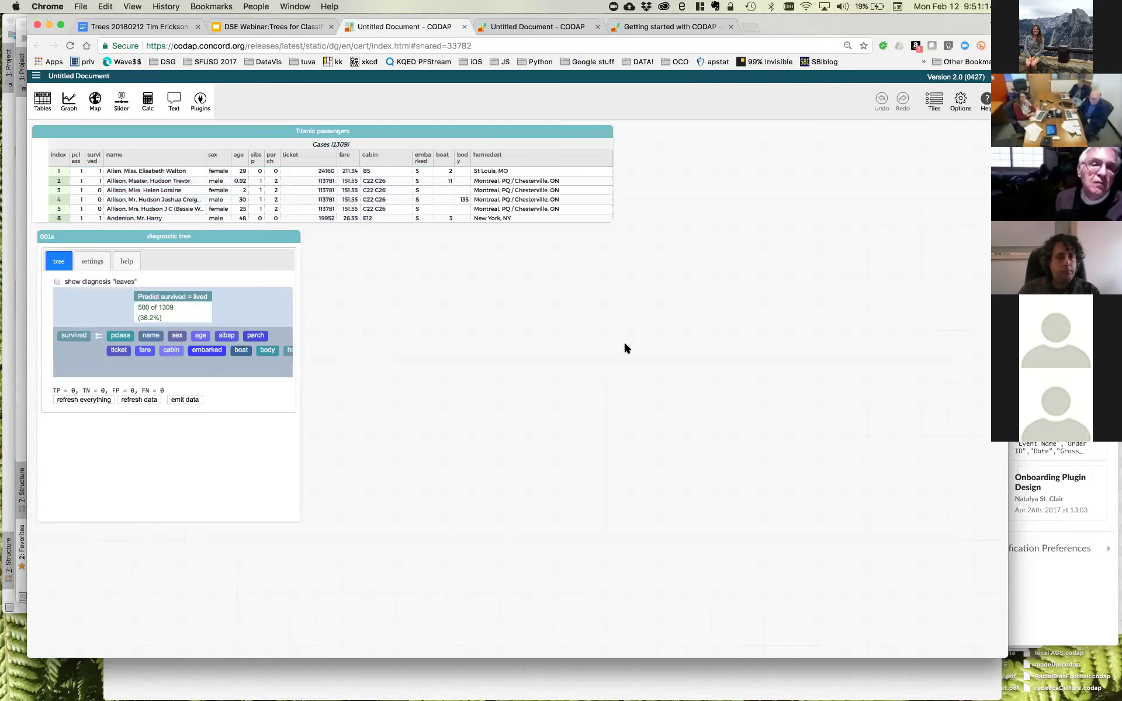
- Switch to the Trees for Classification presentation in Google Slides and go to the Titanic Reflection slide
left_click(271, 26)
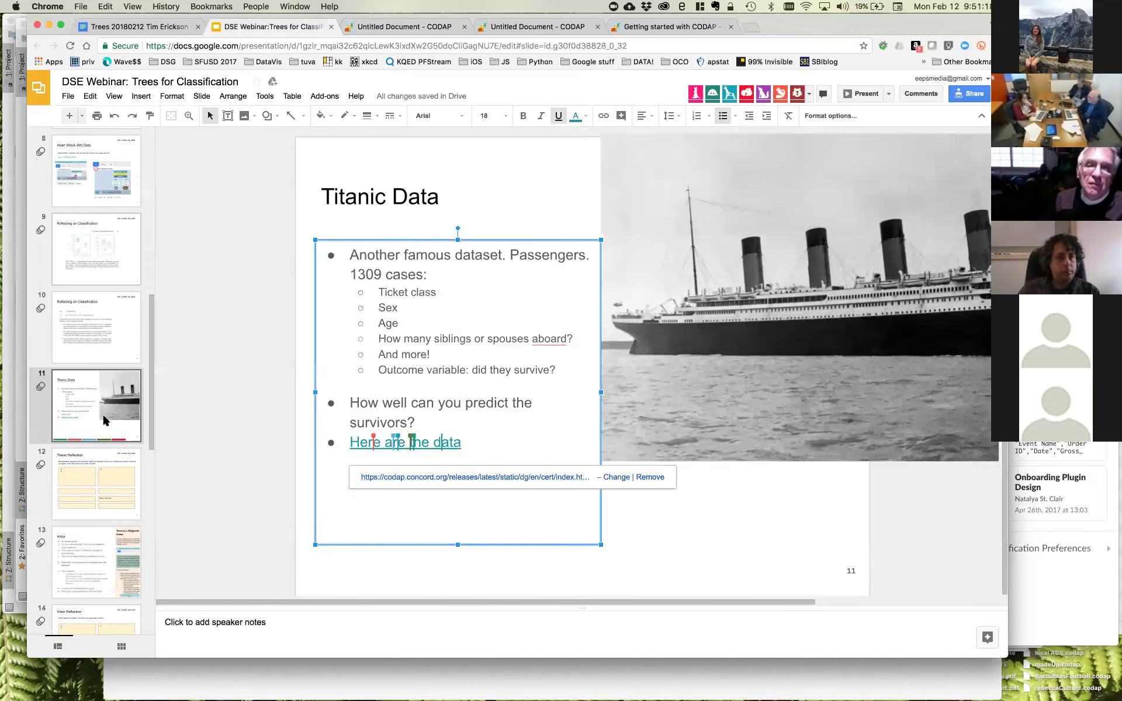
left_click(106, 472)
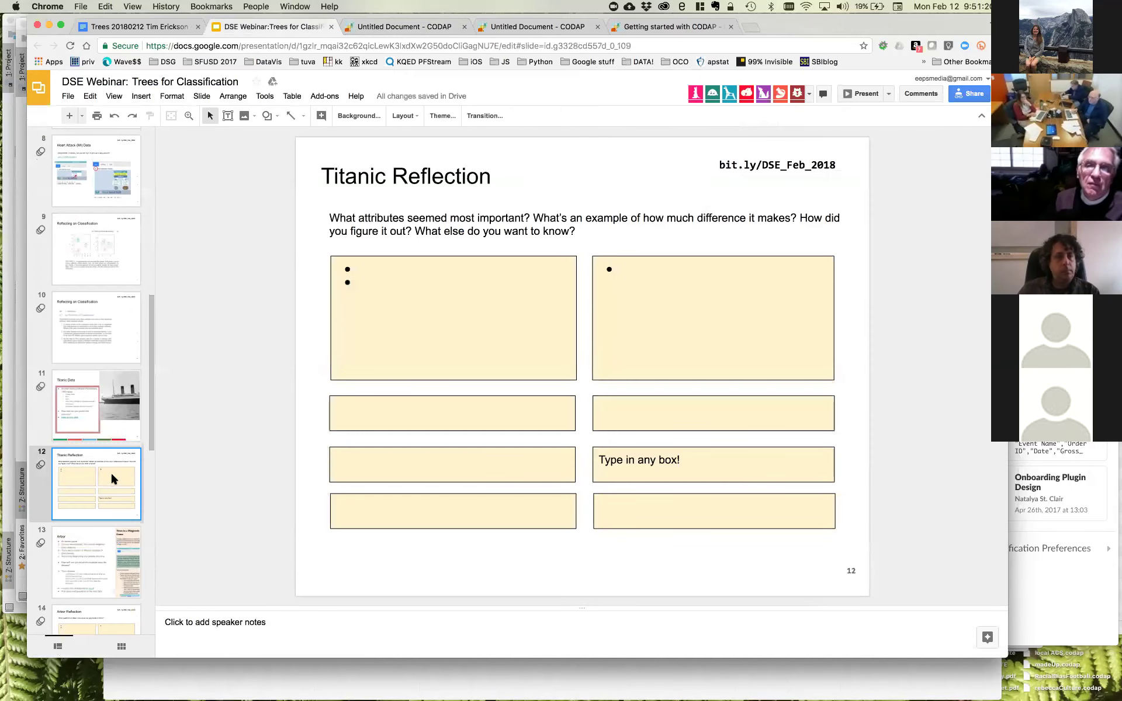
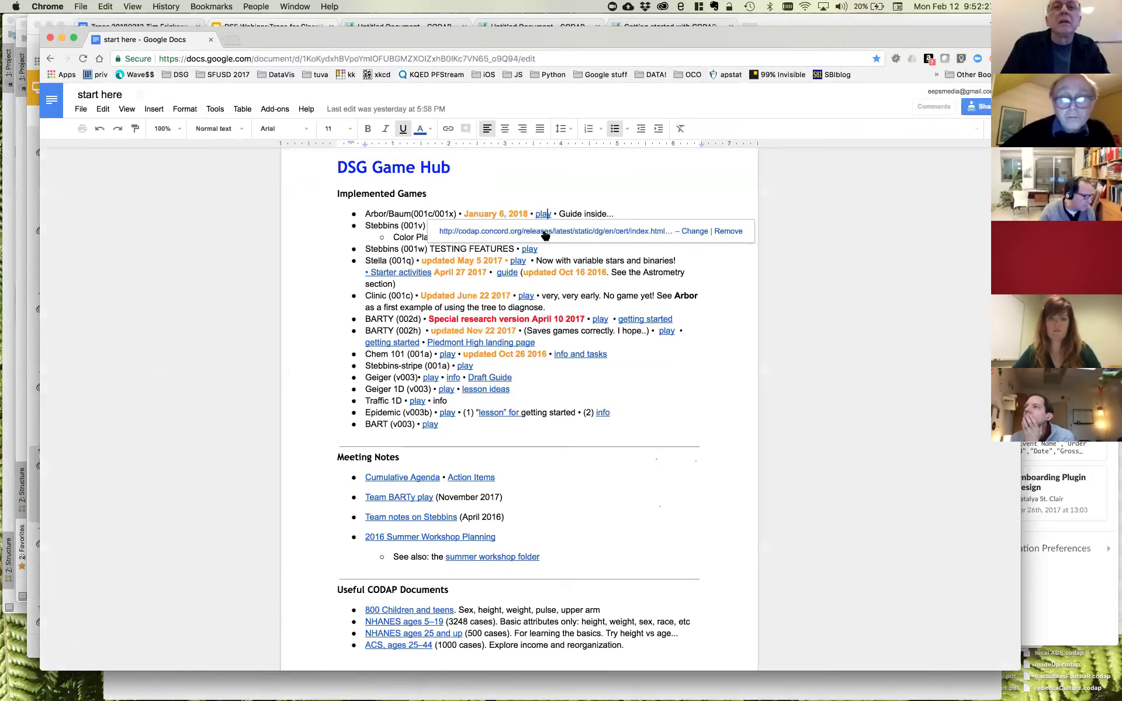
- Open the Arbor/Baum game from the DSG Game Hub and split its health tree by antennae, with 6 and 7 in the left branch
left_click(544, 232)
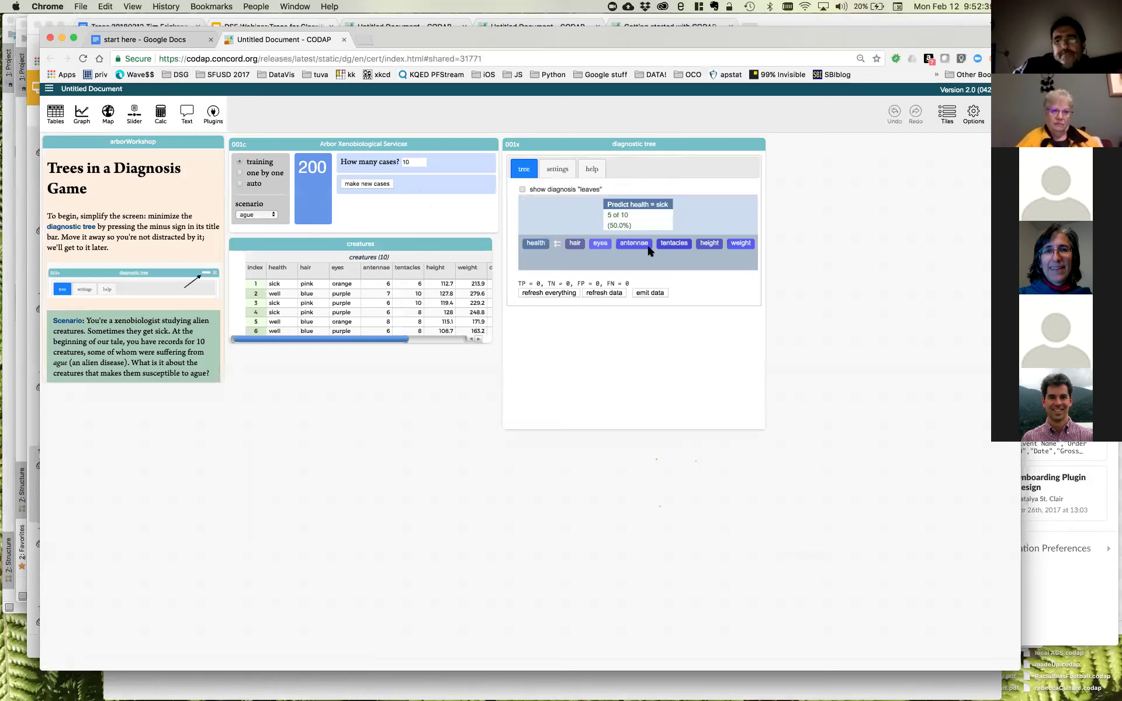
left_click_drag(646, 246, 645, 226)
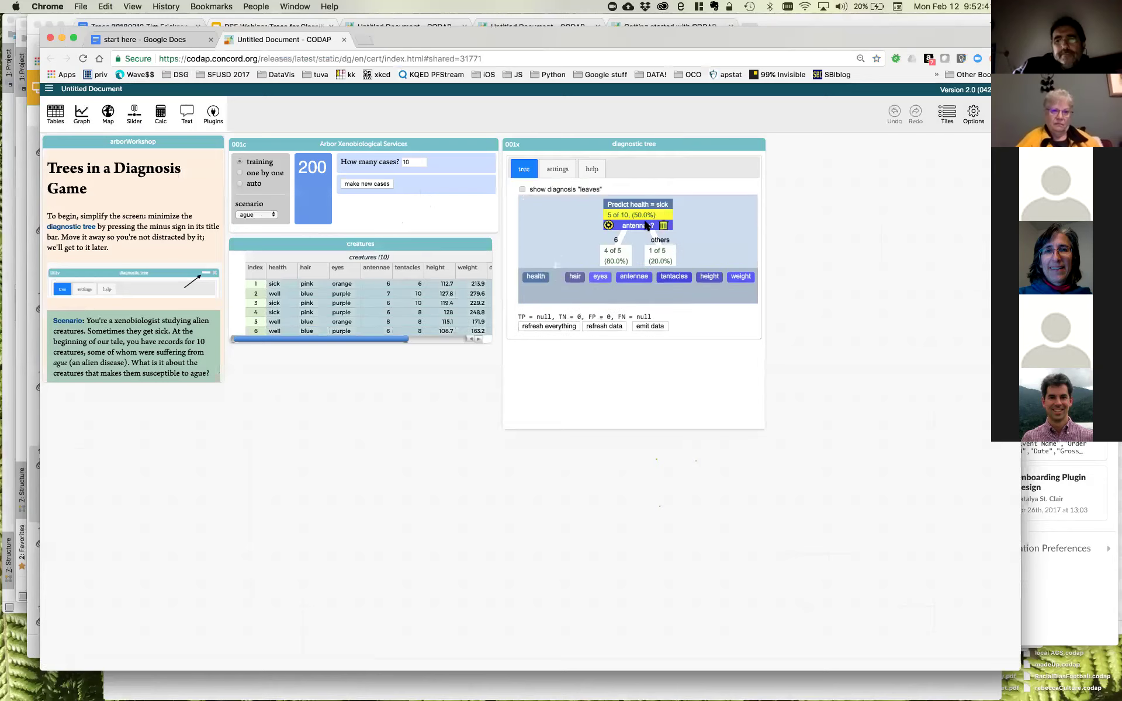
left_click(608, 225)
left_click_drag(629, 221, 541, 222)
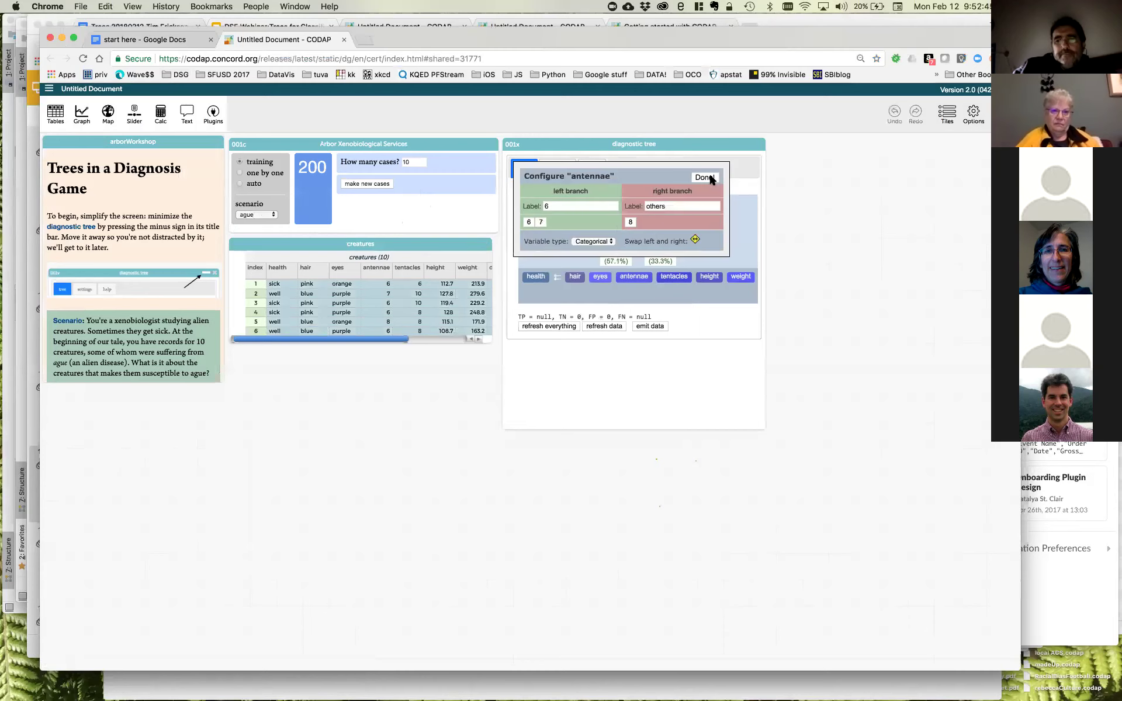
left_click(705, 177)
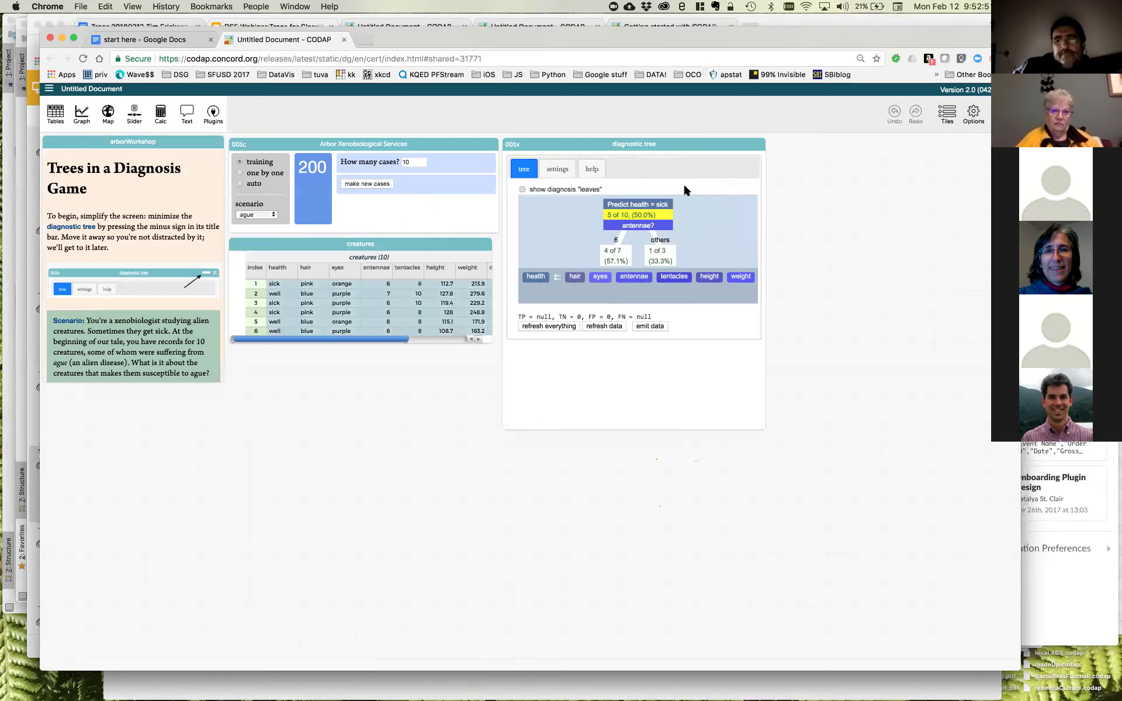
- Switch to Slack, then close the Arbor game's browser window and the Slack window to return to the Titanic Reflection slide
key("super+Tab")
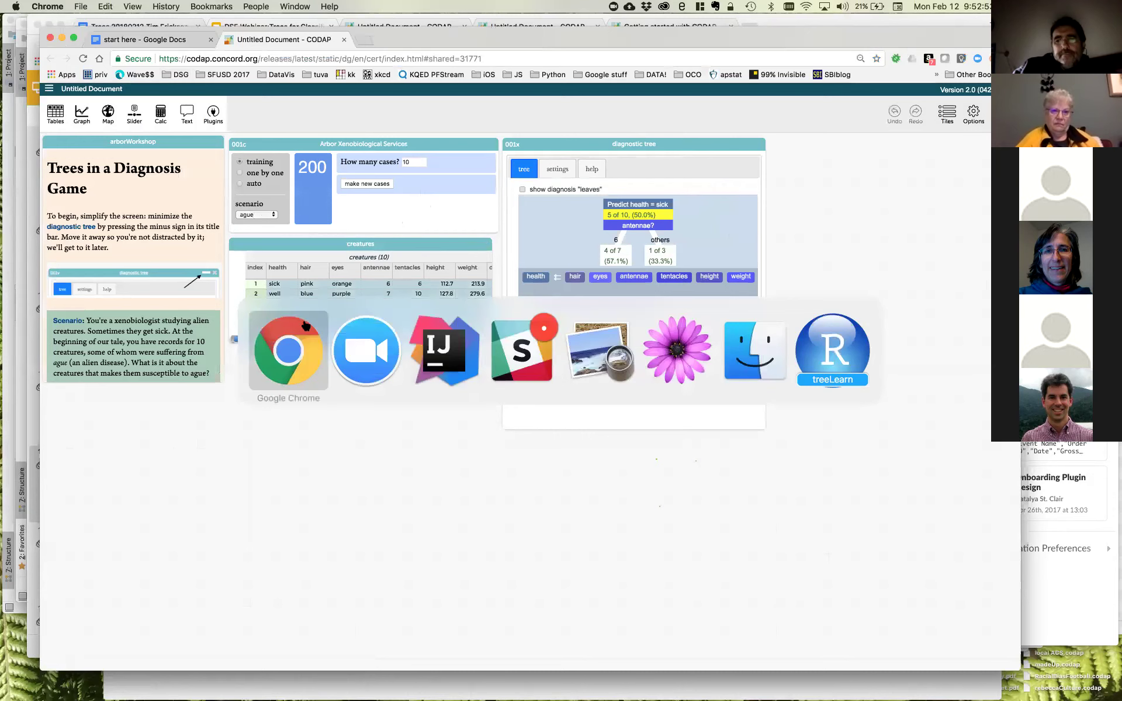
key("super+Tab")
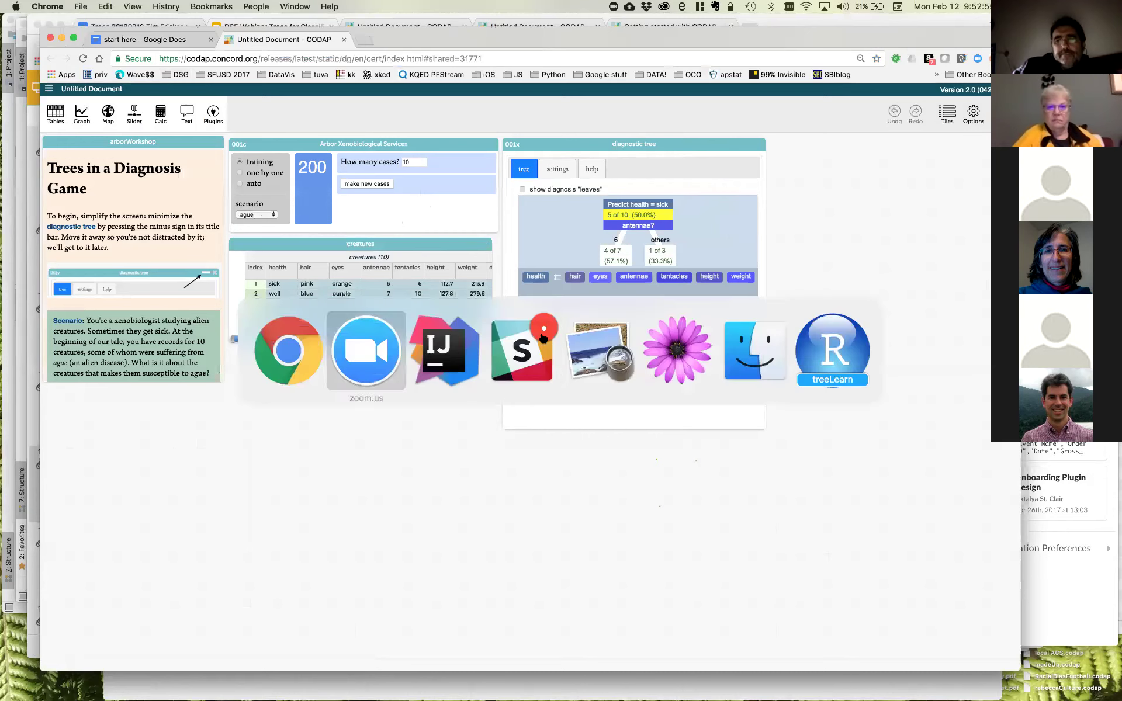
left_click(534, 338)
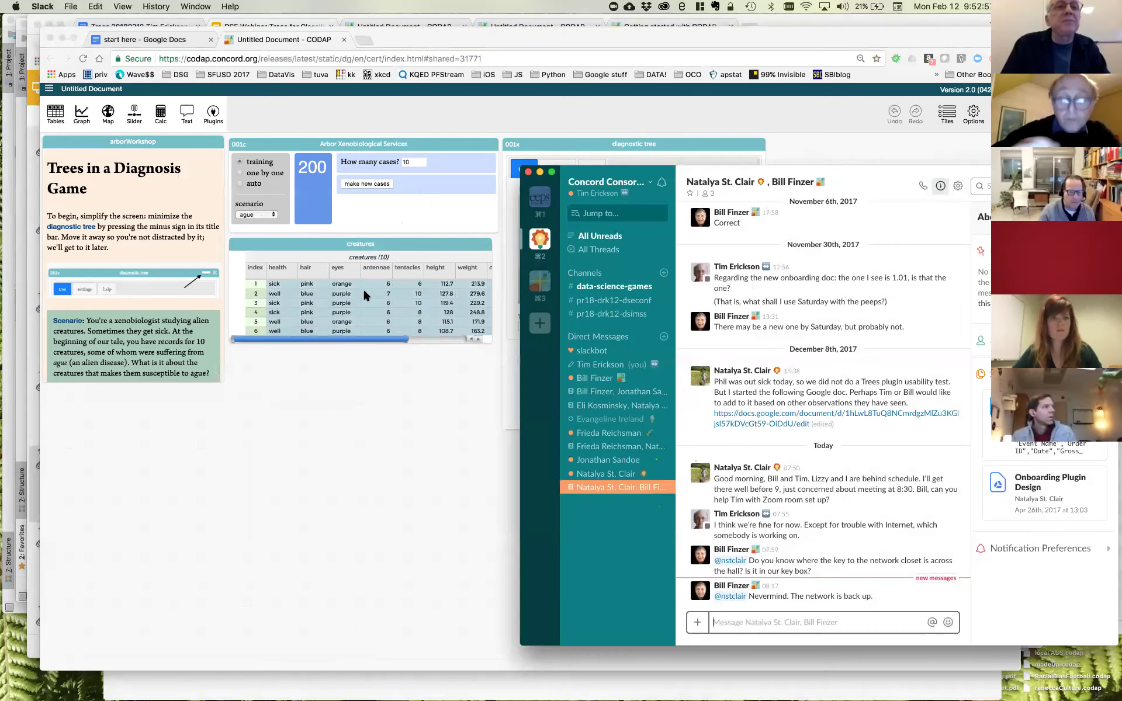
left_click(50, 39)
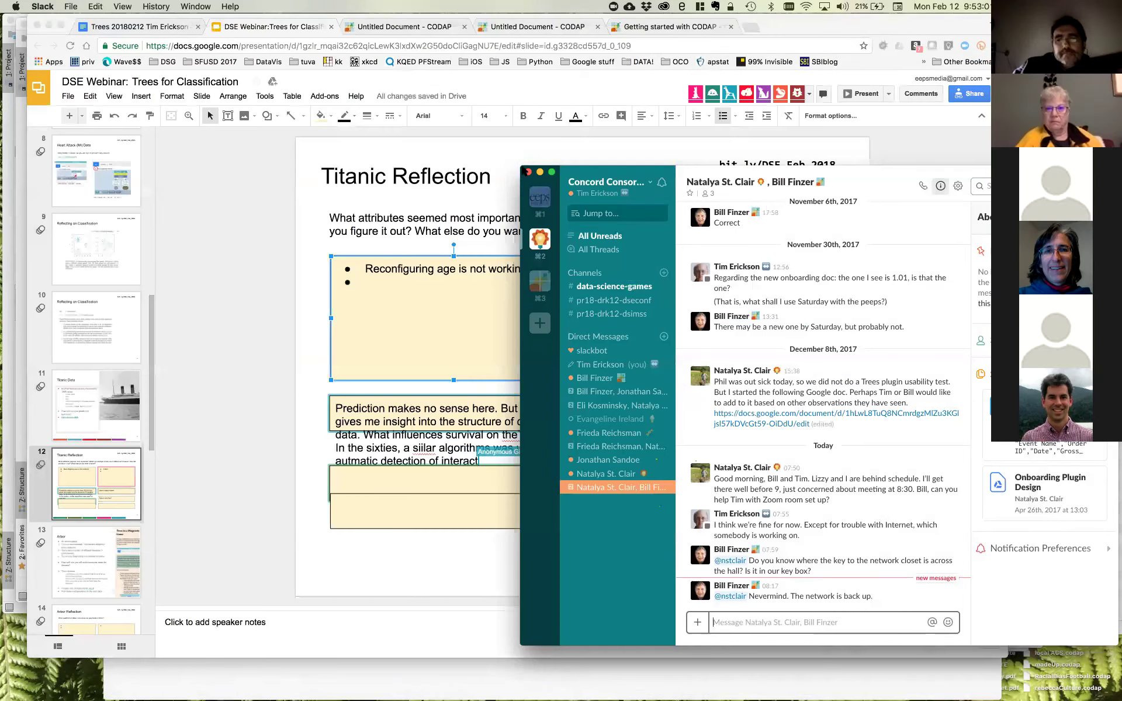
left_click(529, 155)
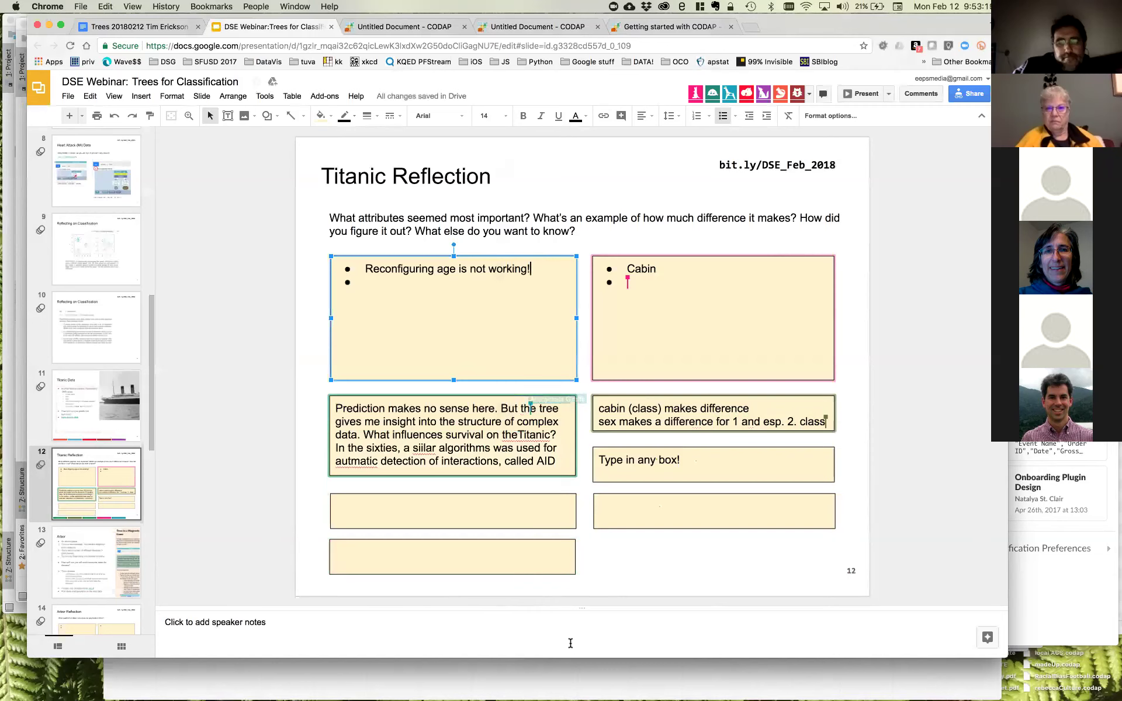
- Add "(But we will be OK later!)" after "Reconfiguring age is not working!" in the first answer box
type("(")
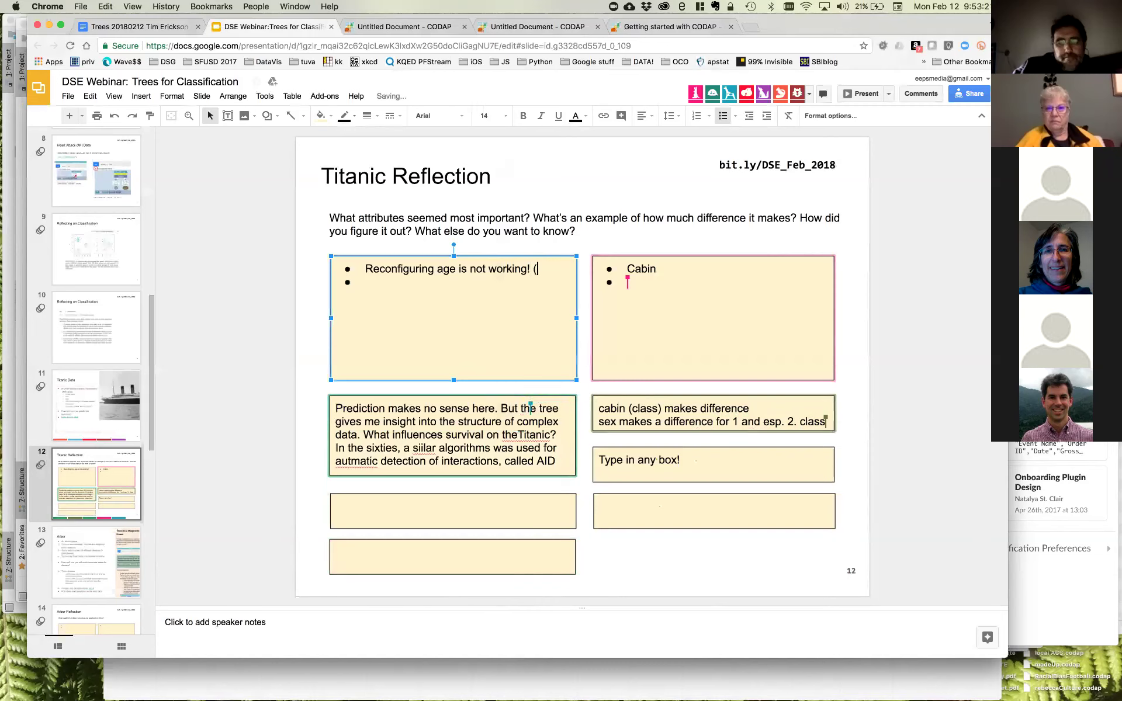
type("But we will be OK later!)")
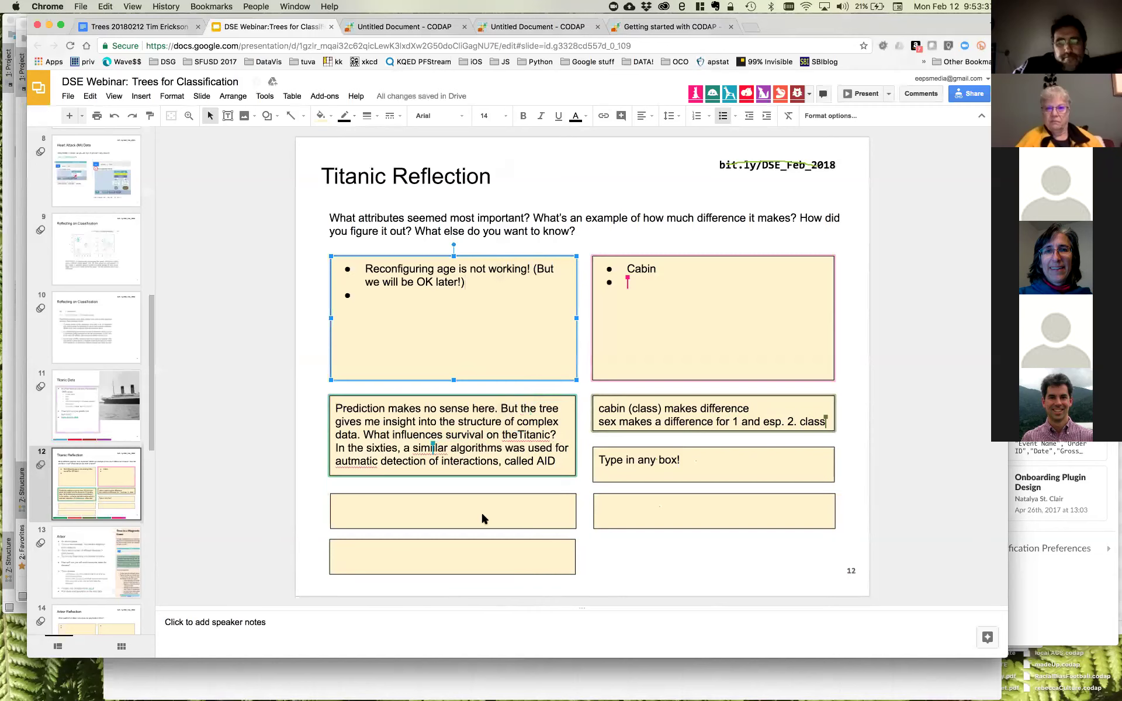
- Return to the Titanic document in CODAP, split the root by sex and show diagnosis leaves, marking female as lived and male as died
left_click(412, 28)
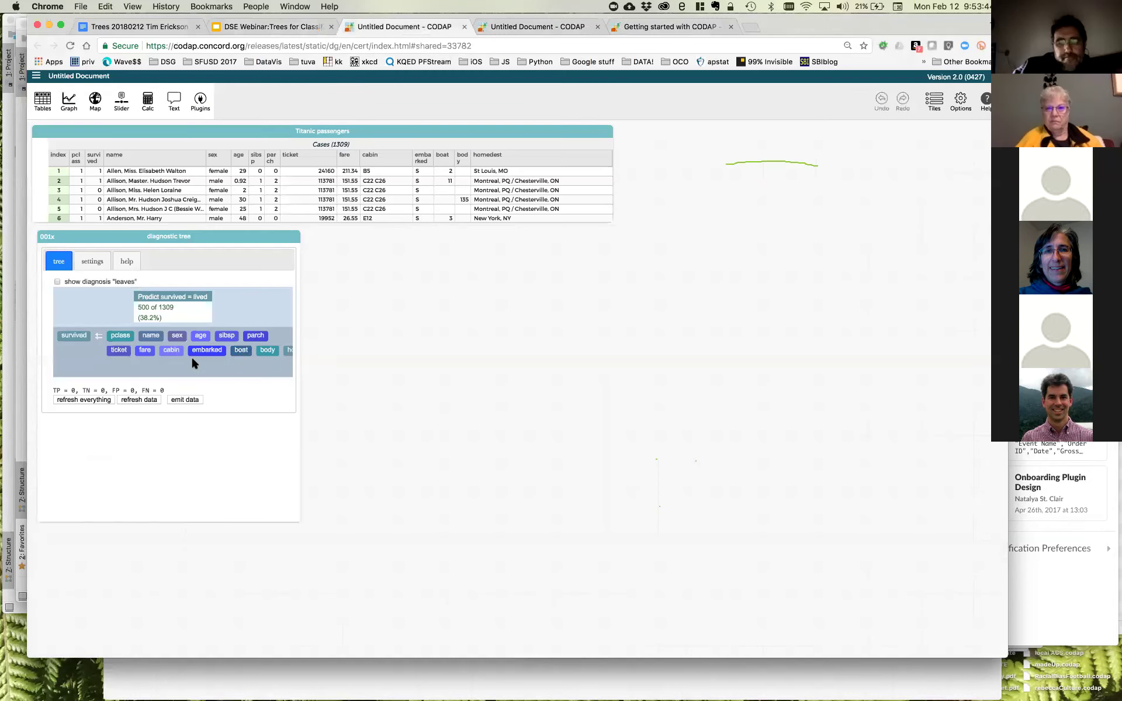
left_click_drag(182, 340, 184, 313)
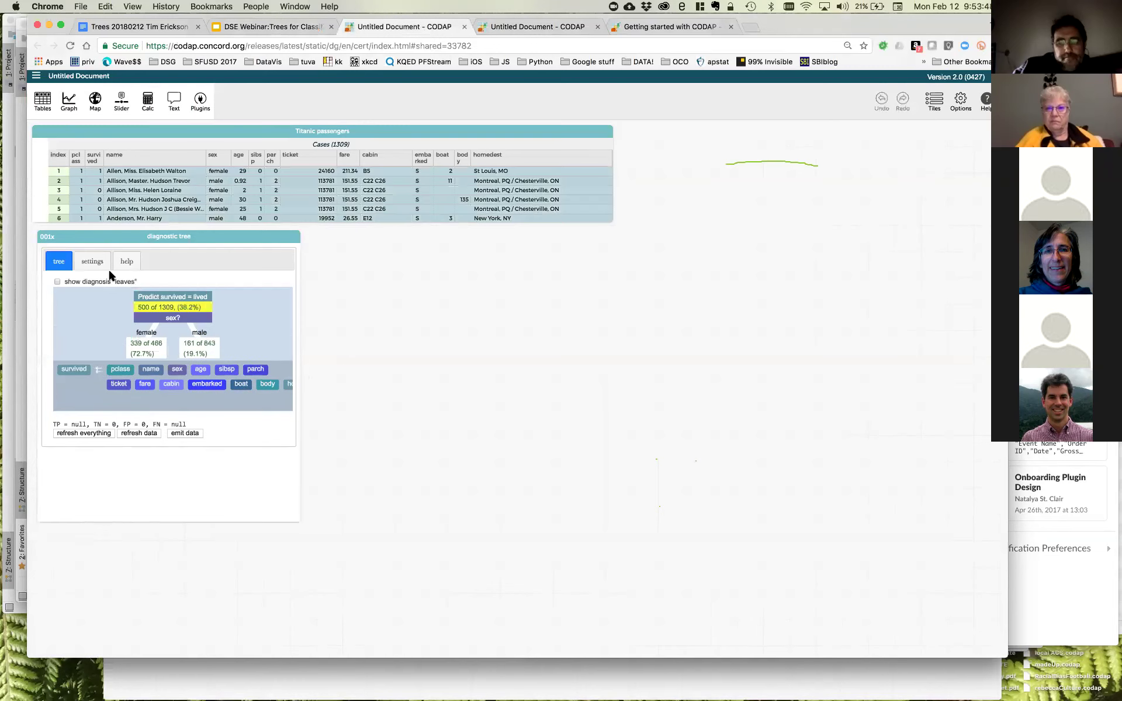
left_click(57, 281)
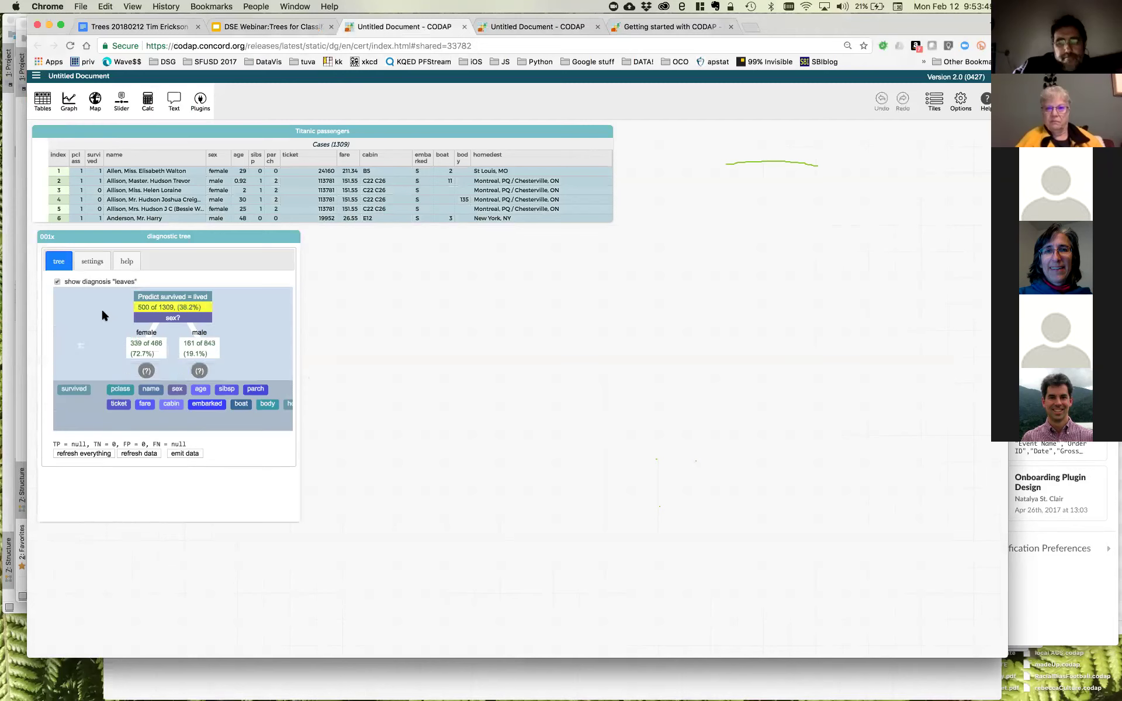
left_click(146, 372)
left_click(200, 372)
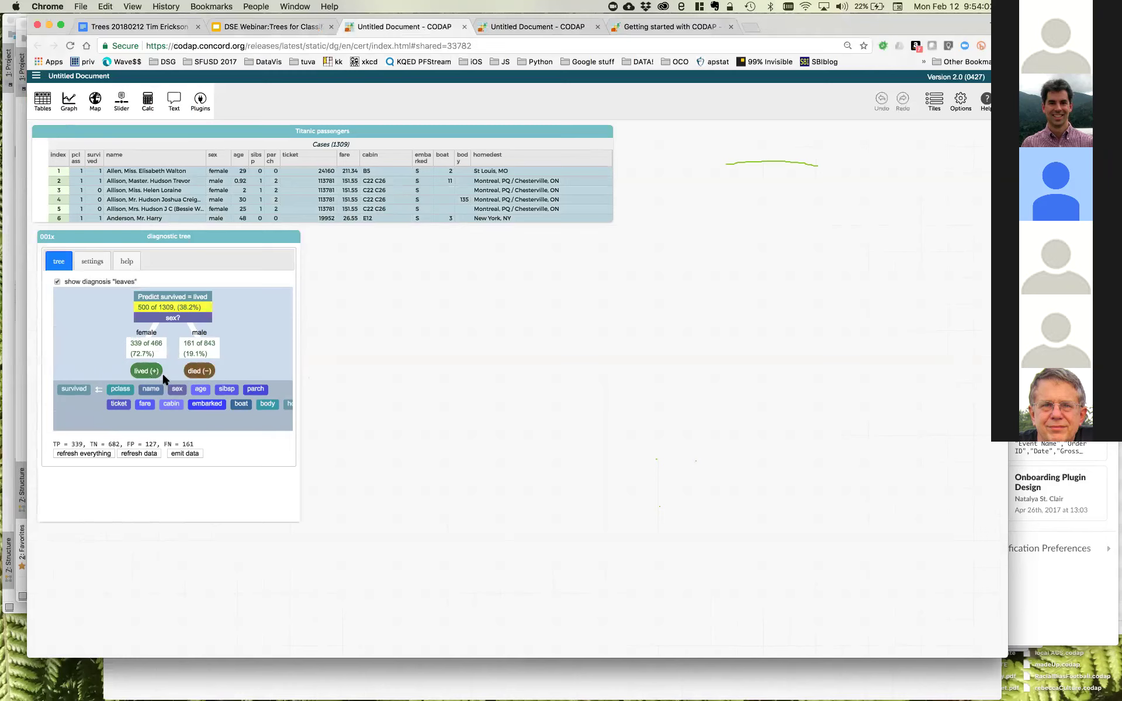
- Split the female branch by pclass and configure its left branch to hold classes 1 and 2 and its right branch class 3
left_click_drag(128, 395, 155, 355)
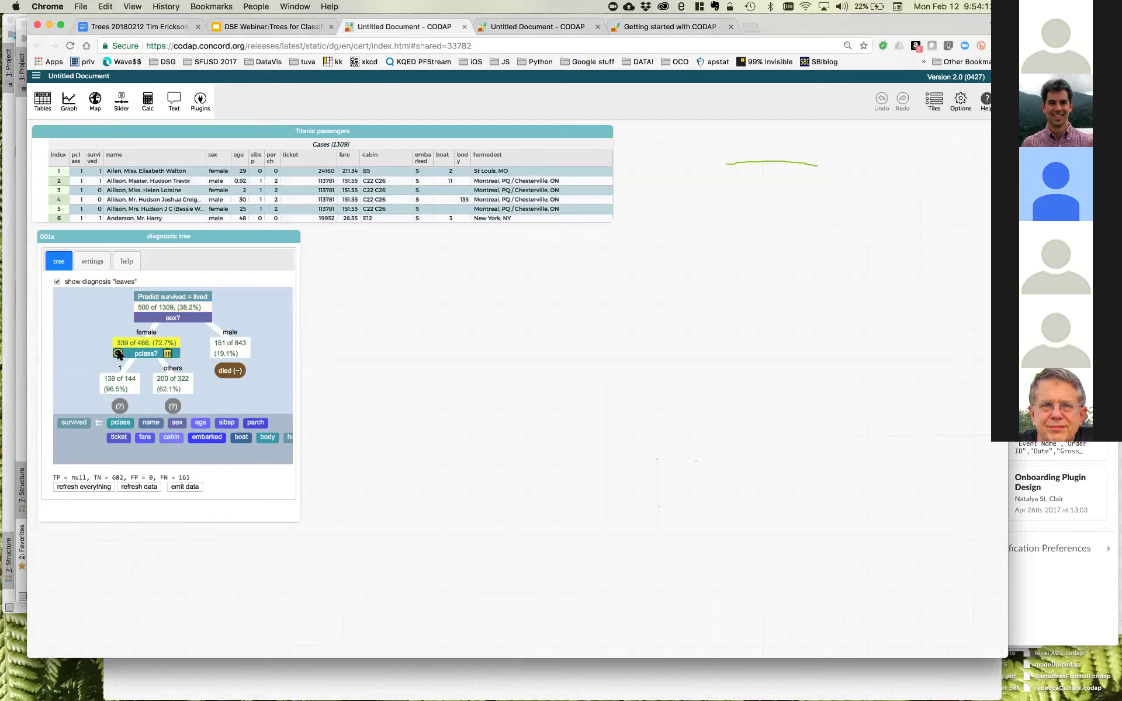
left_click(156, 355)
left_click(164, 314)
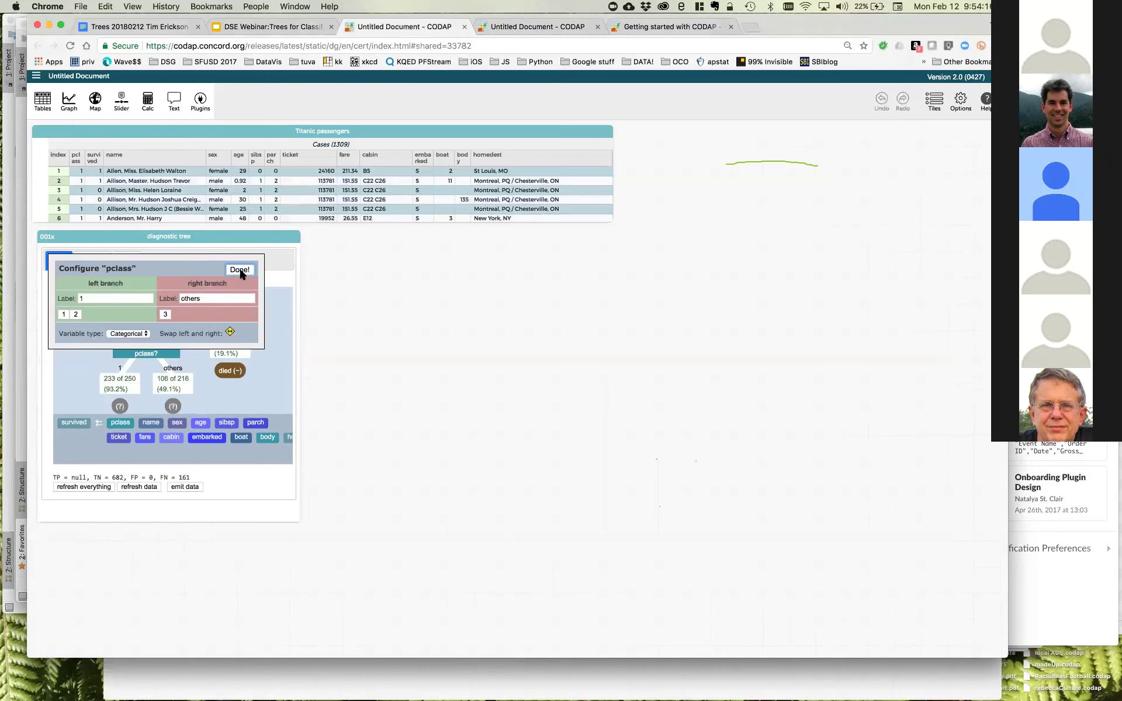
left_click(240, 269)
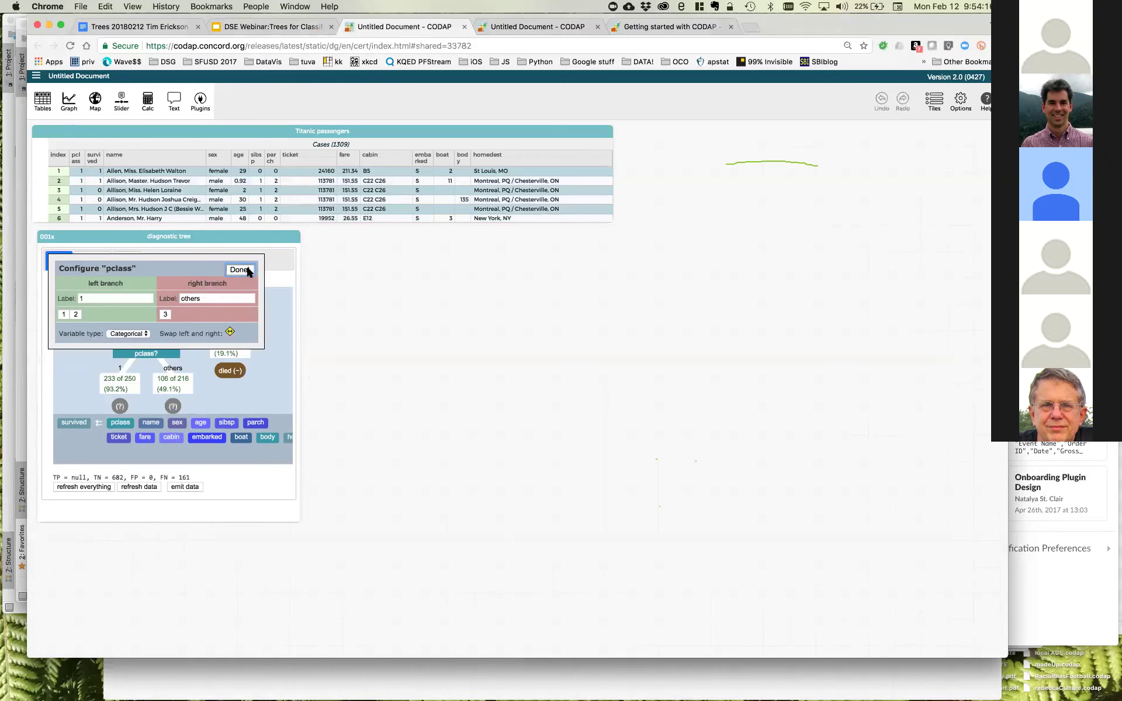
- Reload the Titanic document and split the root node of the fresh survival tree by sex
left_click(70, 47)
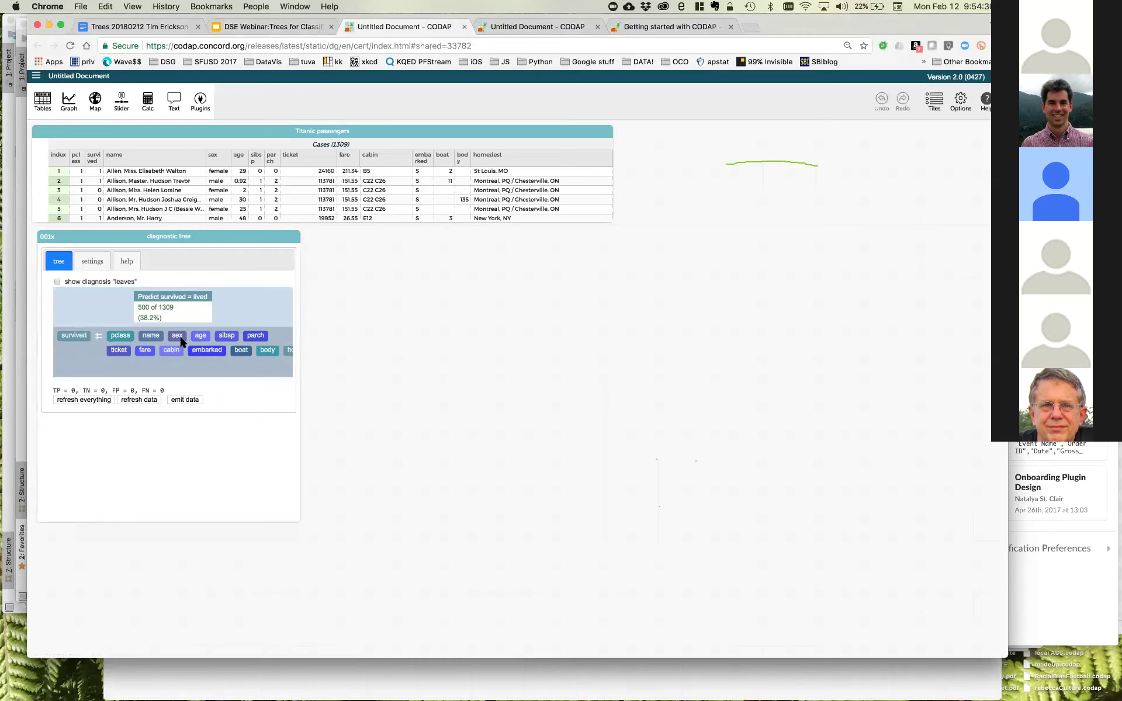
left_click_drag(180, 327, 180, 310)
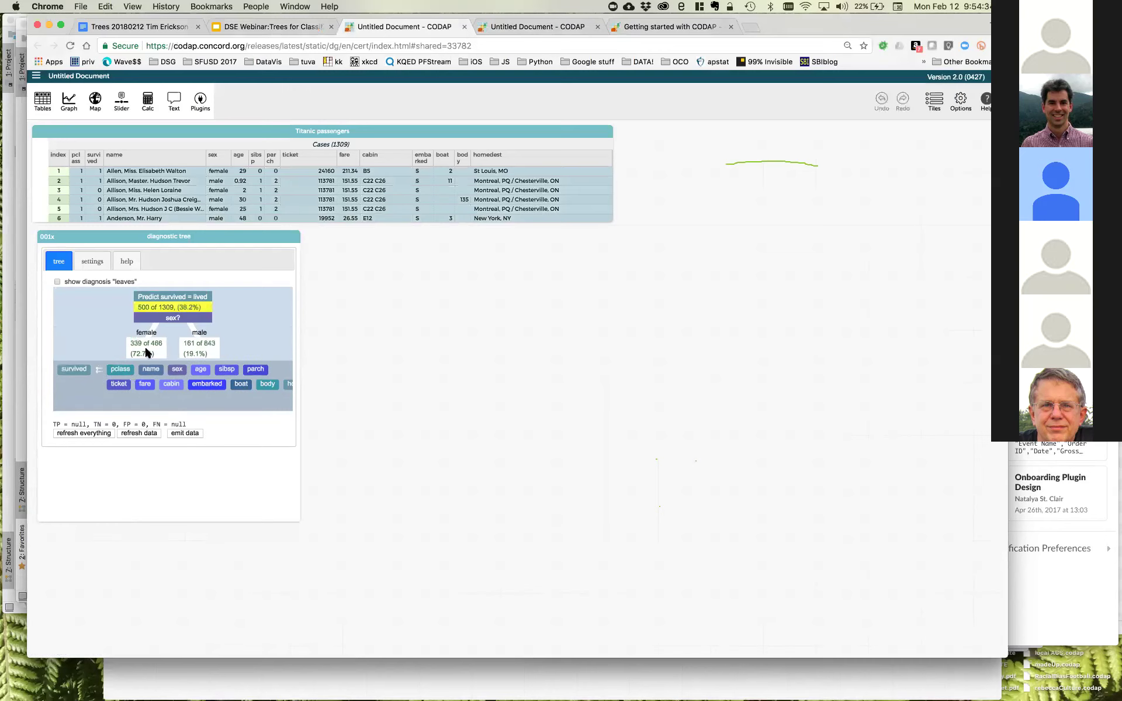
- Split the female branch by pclass, show diagnosis leaves, and mark both female leaves as lived
left_click_drag(164, 351, 157, 345)
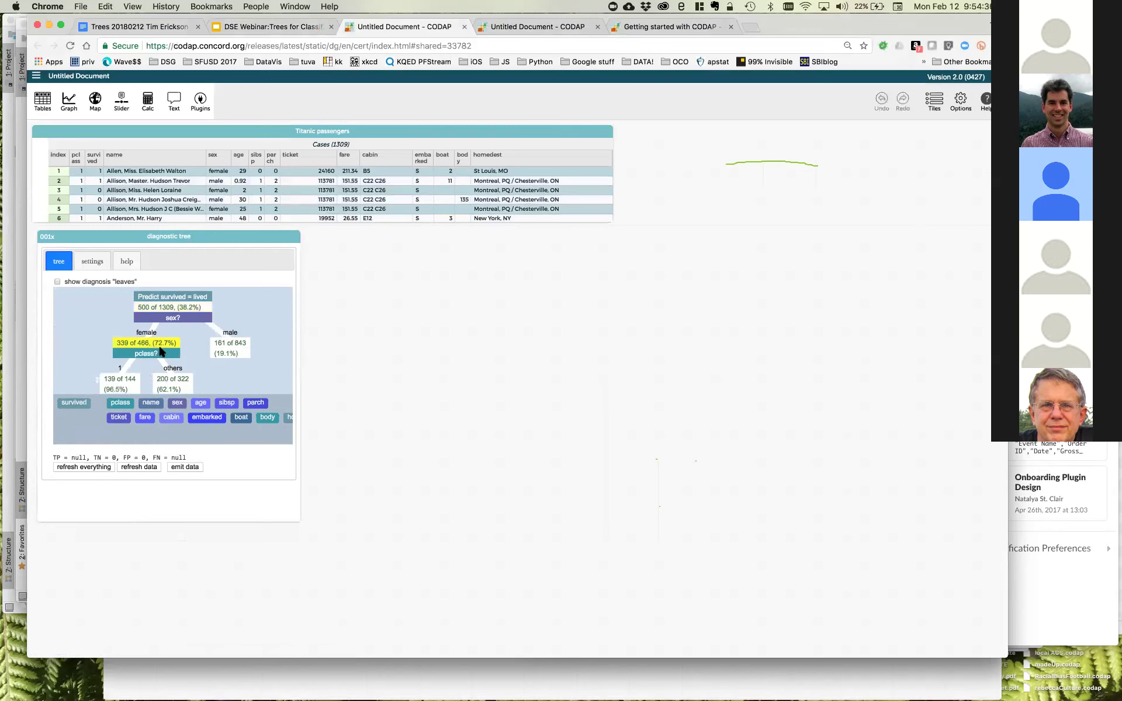
left_click(57, 282)
left_click(119, 406)
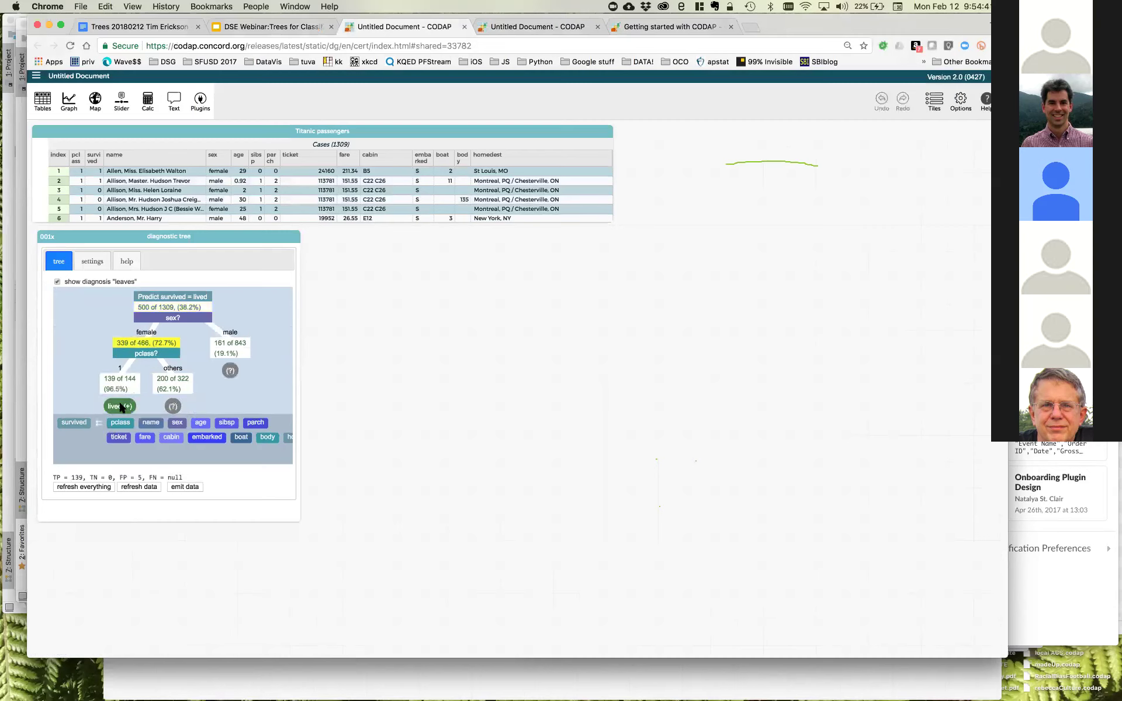
left_click(173, 409)
- Replace a trial split of the male branch by cabin with a split by pclass
left_click_drag(195, 424, 243, 353)
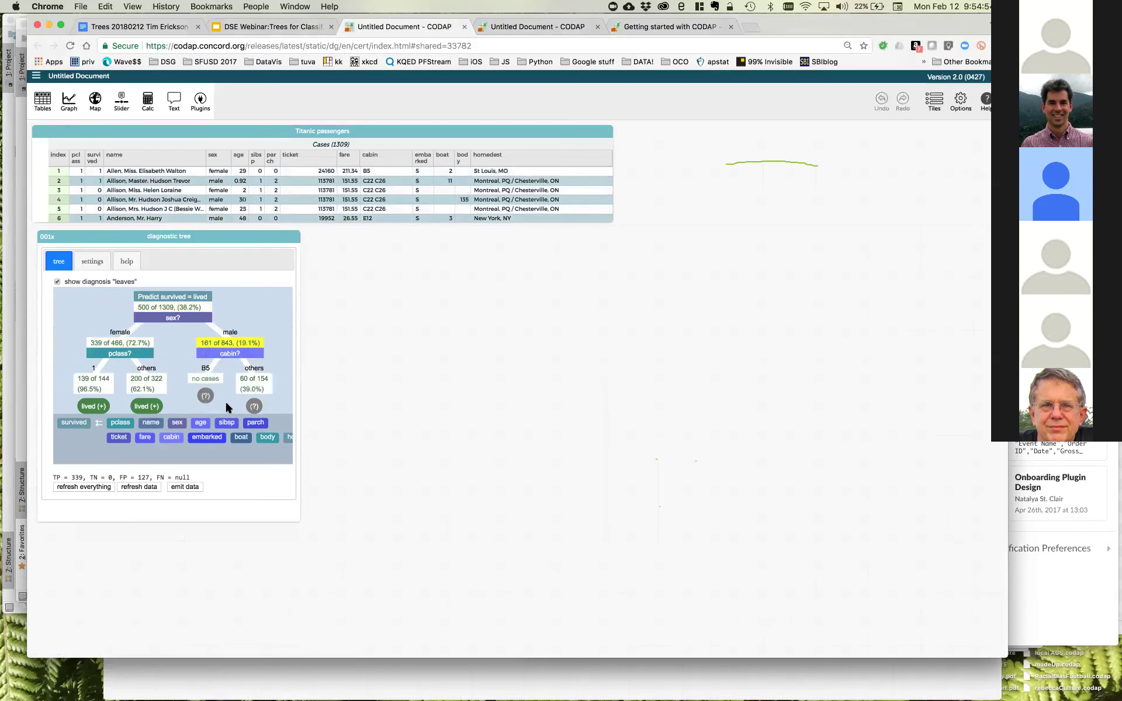
left_click(249, 354)
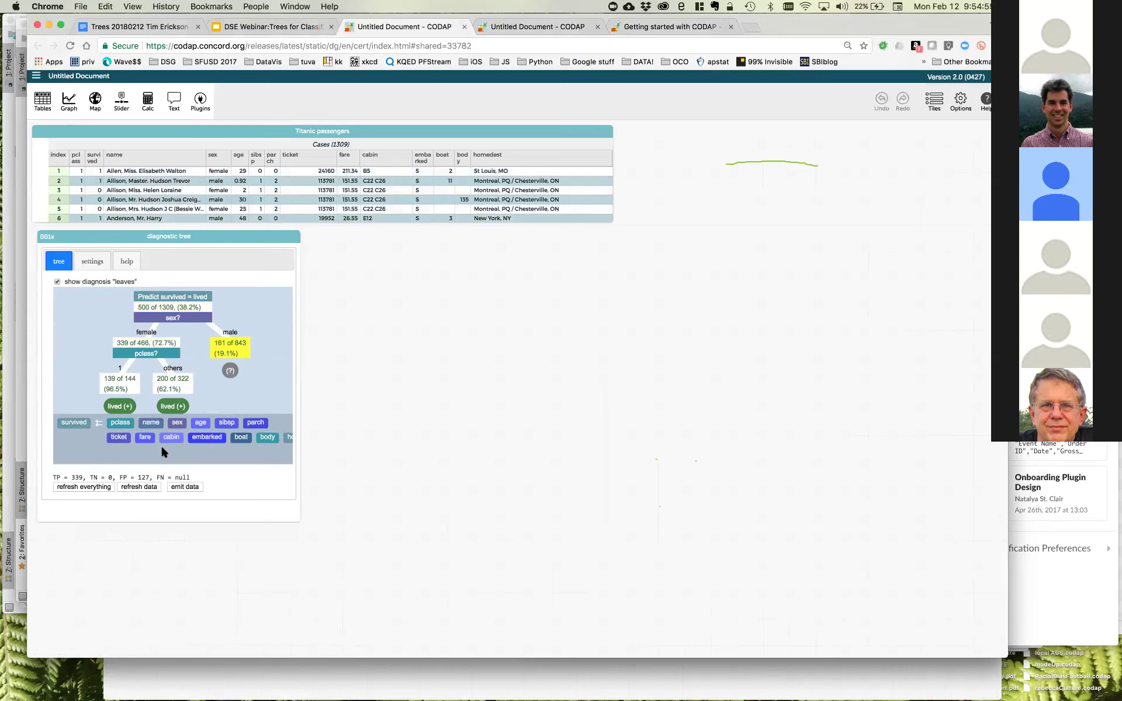
left_click_drag(132, 425, 238, 358)
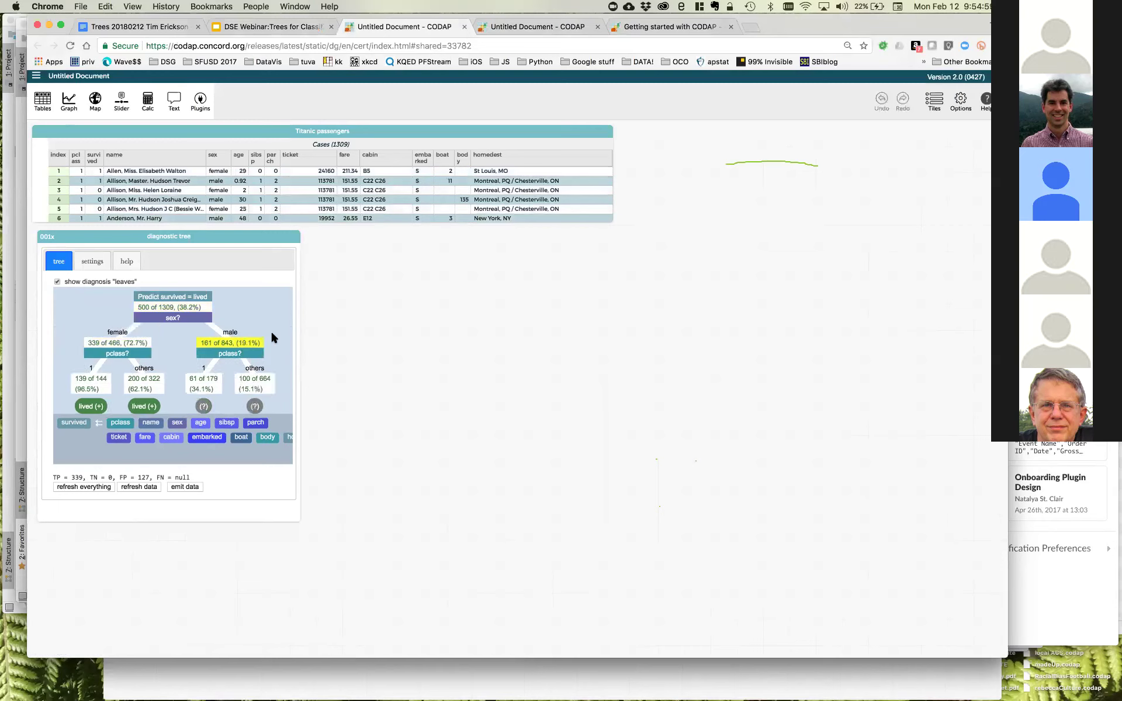
- Switch to Google Slides and review the second answer box on the Titanic Reflection slide
left_click(294, 26)
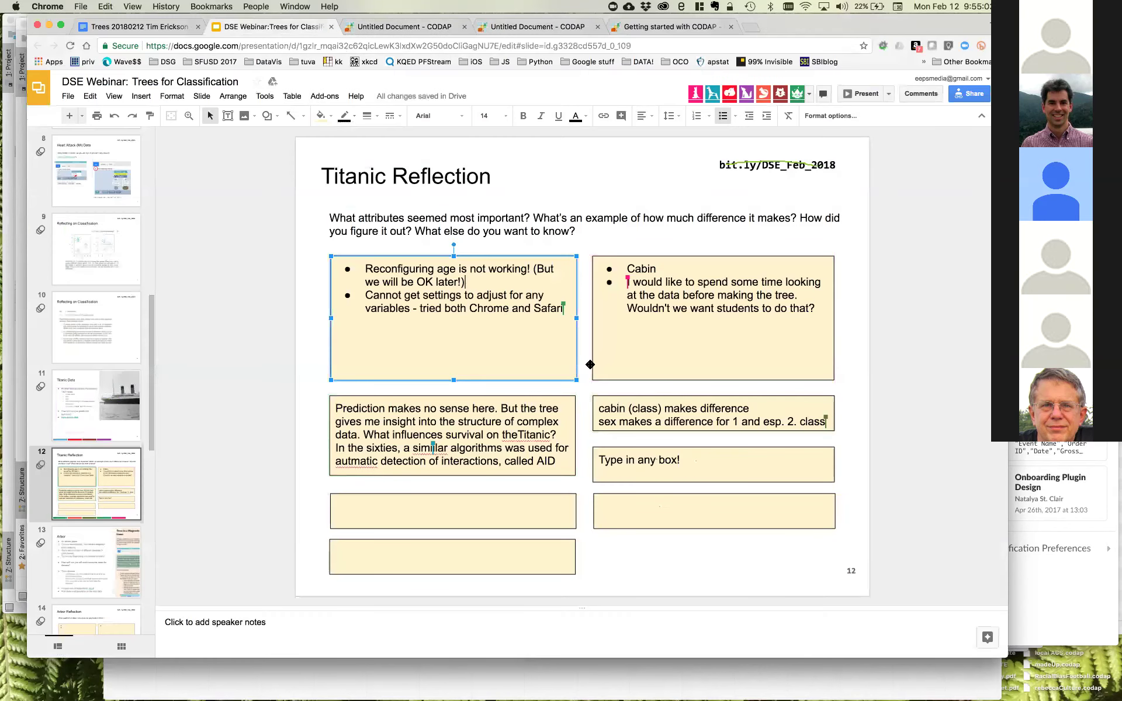
left_click(666, 367)
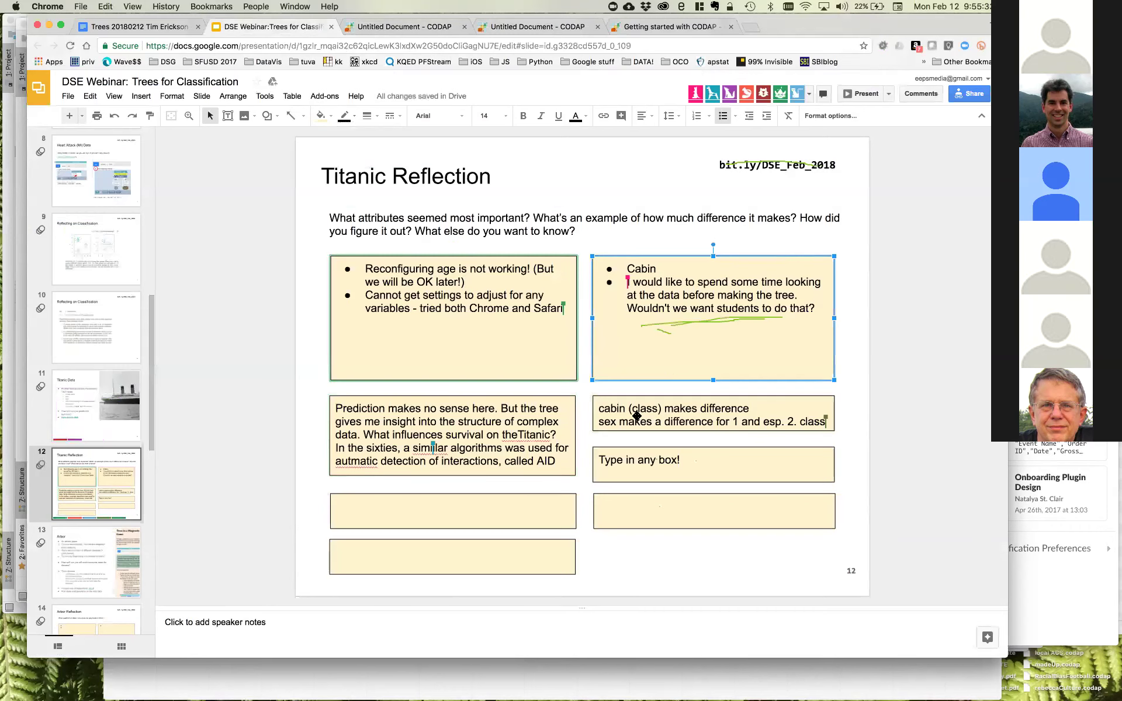
- Return to the Titanic document in CODAP and create an enlarged graph with age on the horizontal axis
left_click(429, 25)
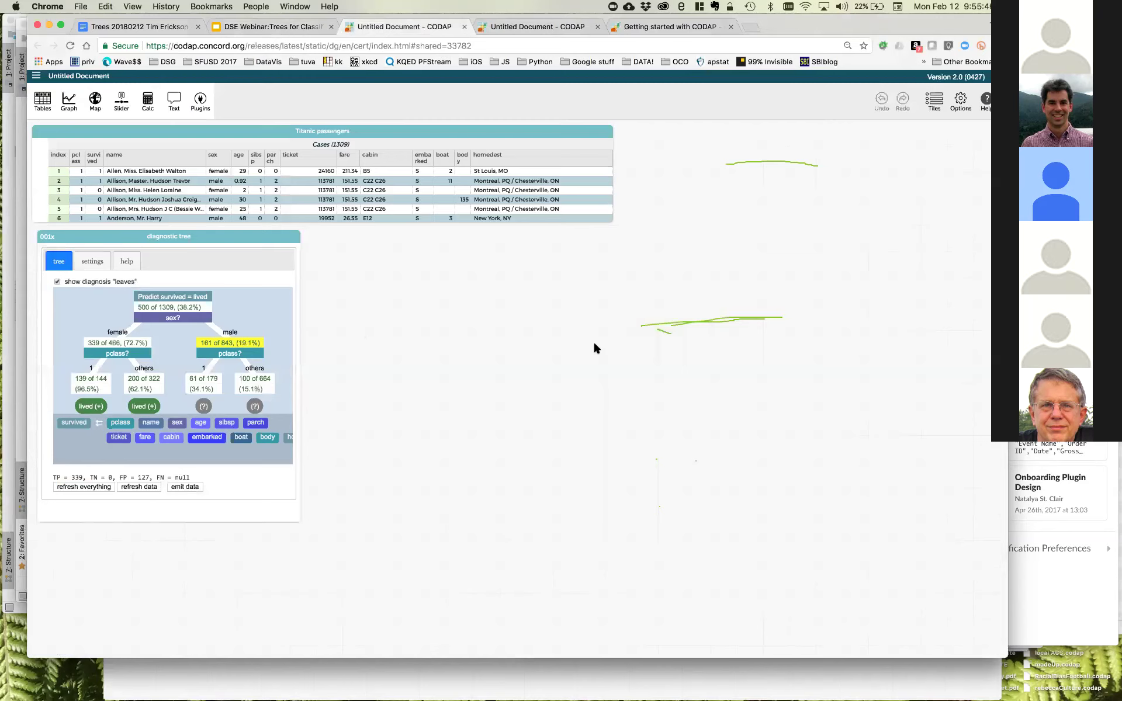
left_click(73, 104)
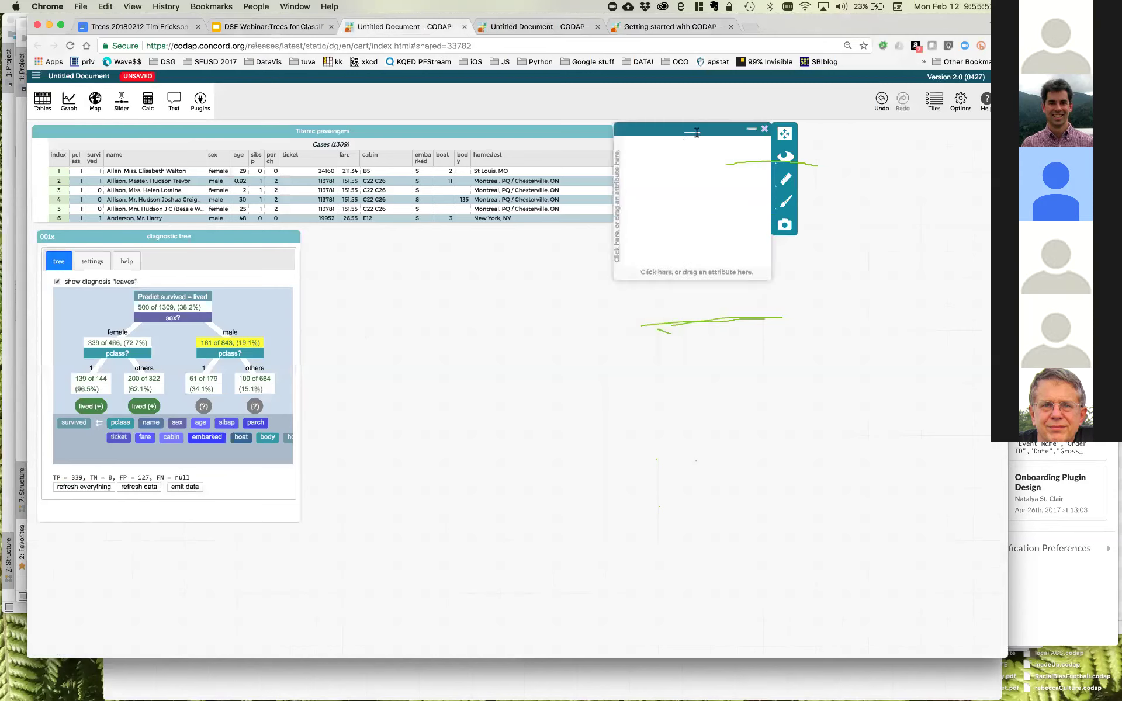
left_click_drag(714, 131, 508, 292)
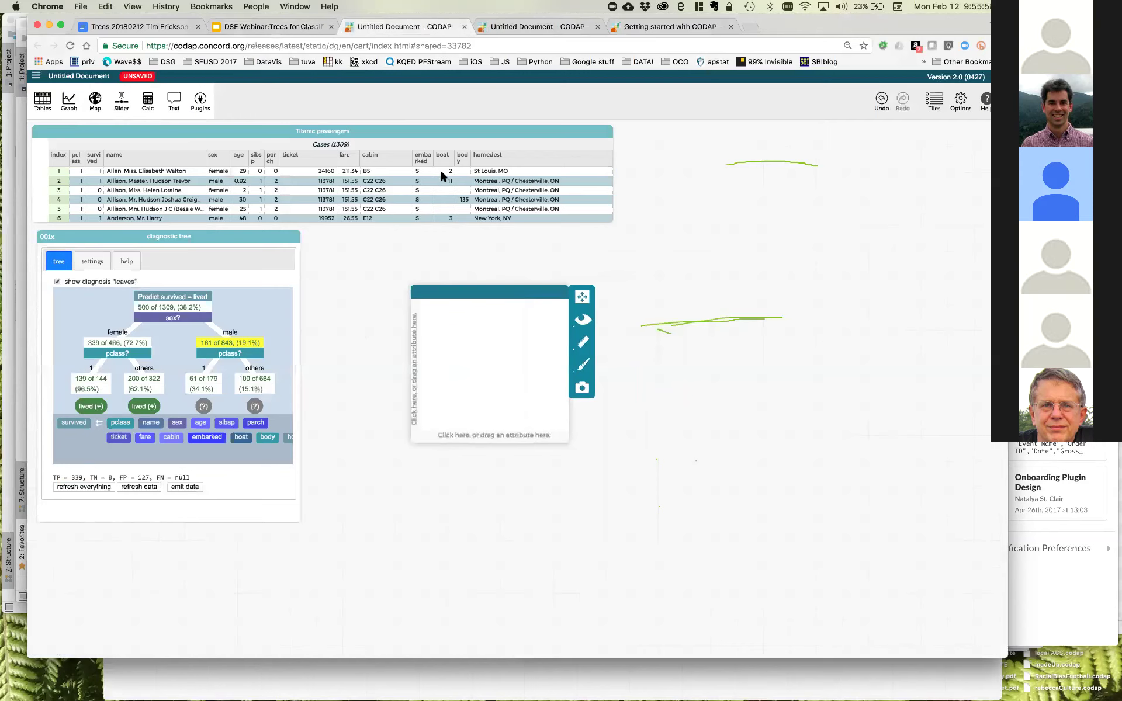
left_click_drag(240, 165, 461, 436)
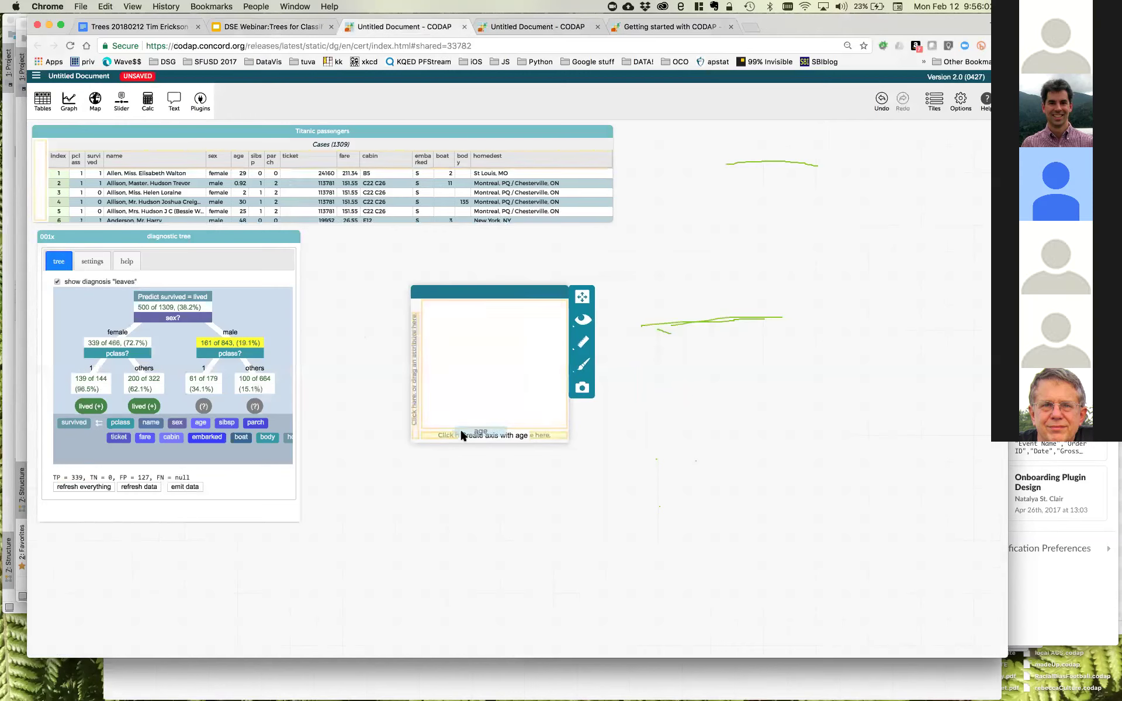
left_click_drag(563, 448, 749, 488)
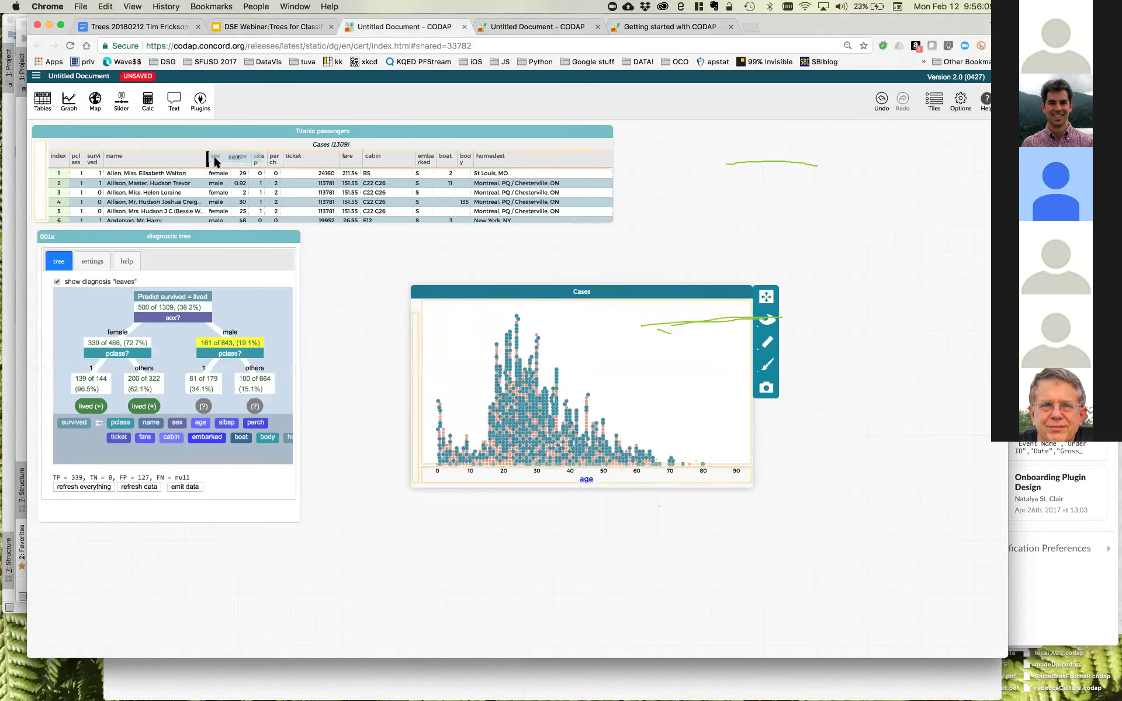
- Put survived on the graph's vertical axis, clear the case selection, and move the graph closer to the tree
left_click_drag(95, 158, 345, 293)
left_click_drag(408, 333, 414, 331)
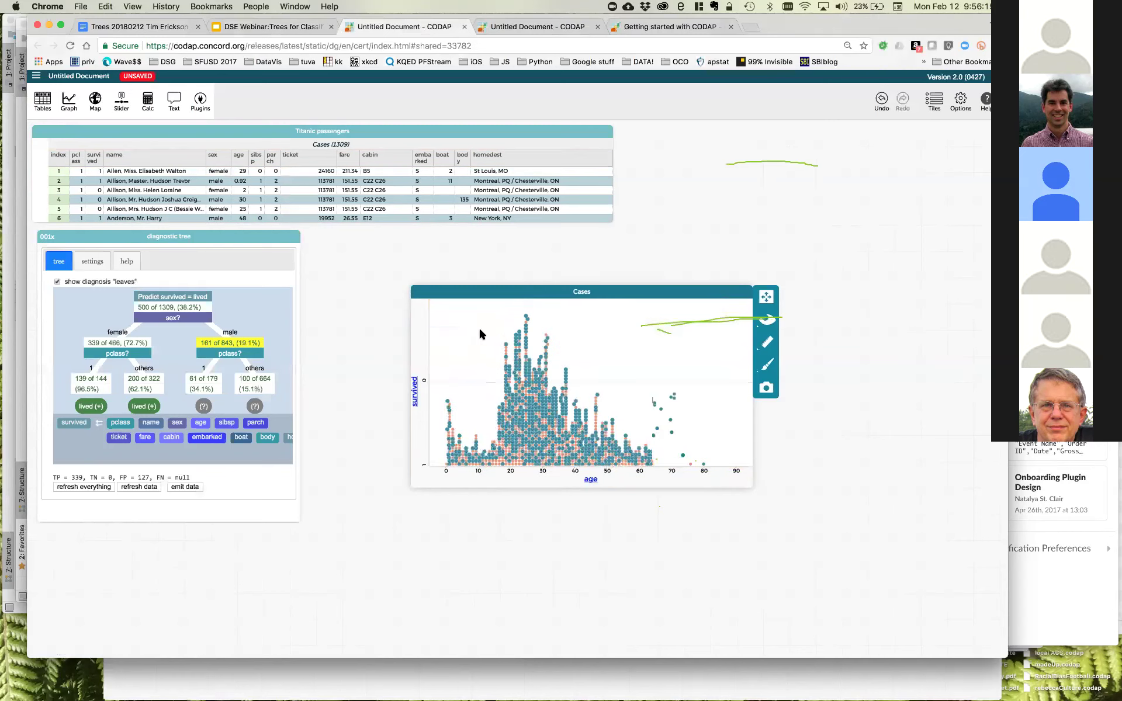
left_click(641, 365)
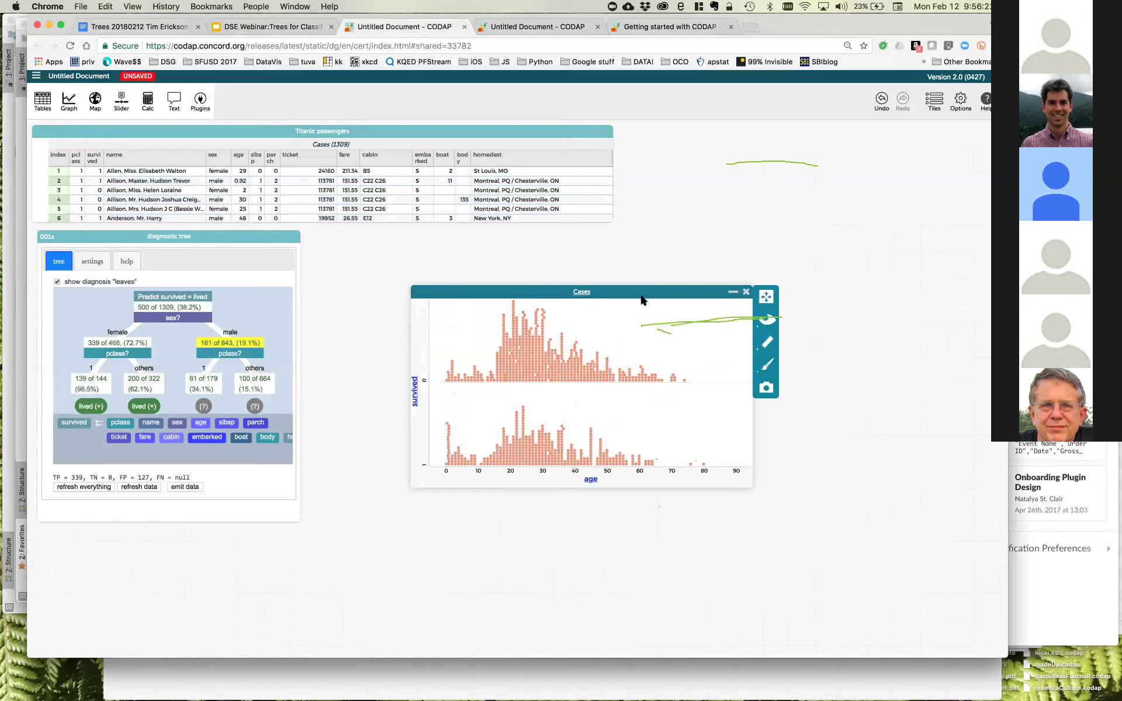
left_click_drag(643, 296, 572, 292)
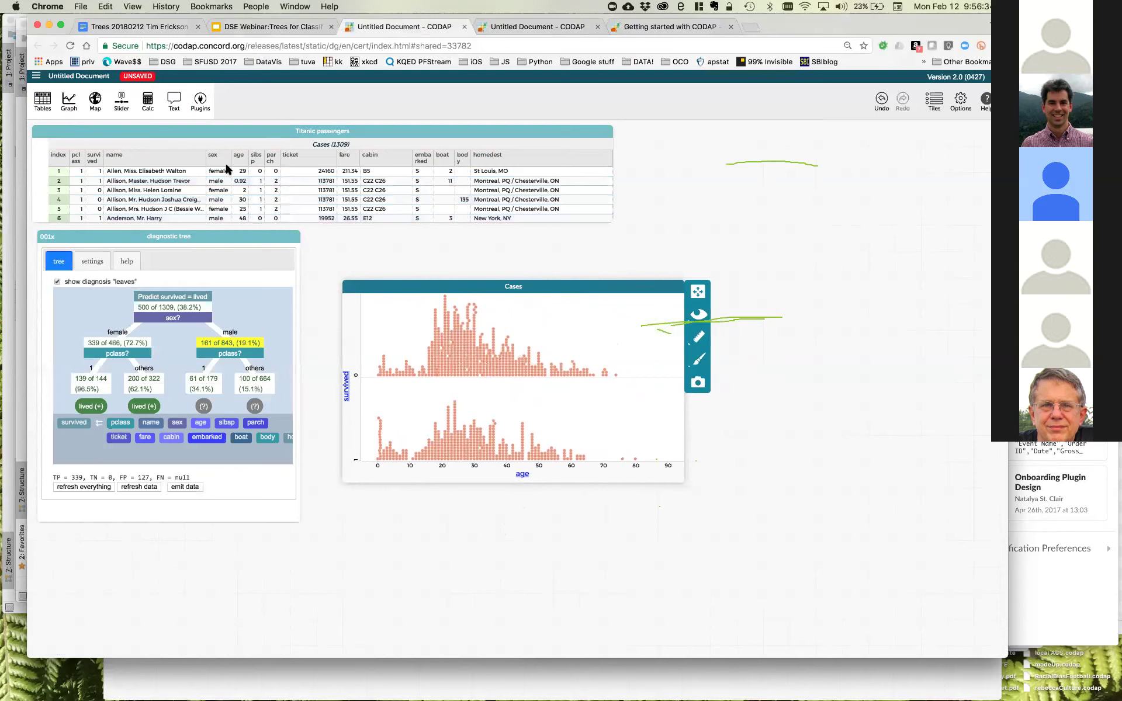
- Undo a trial replacement of survived by sex on the vertical axis and color the graph's points by sex
left_click_drag(219, 159, 349, 317)
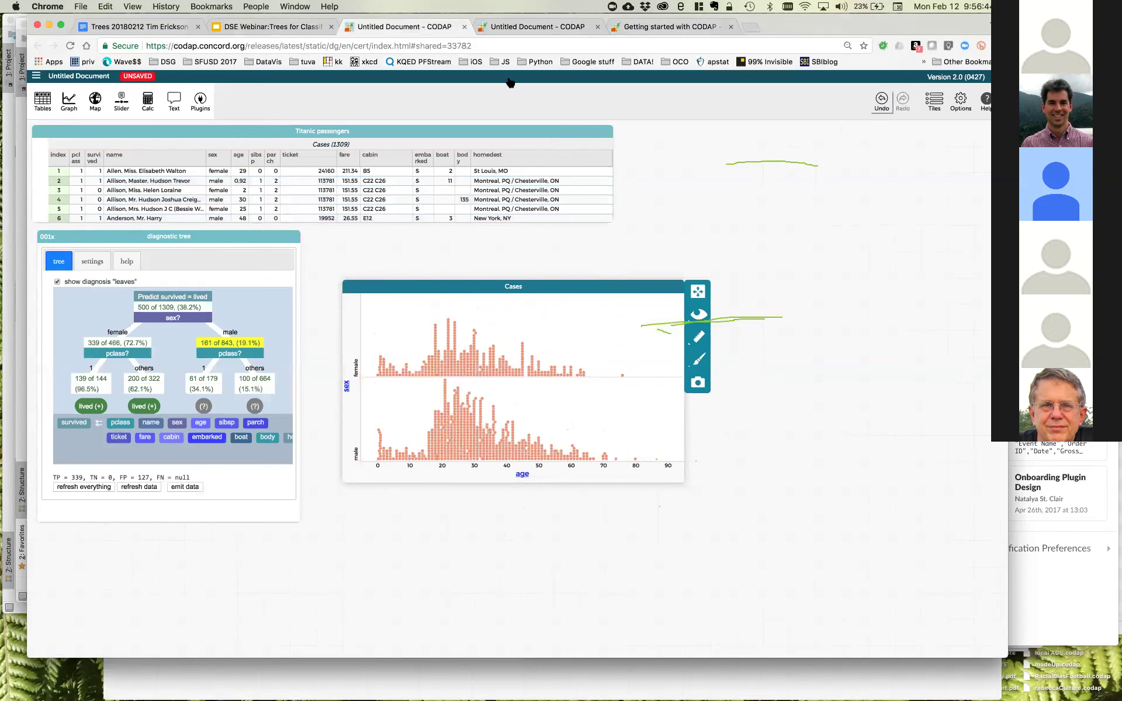
key("super+z")
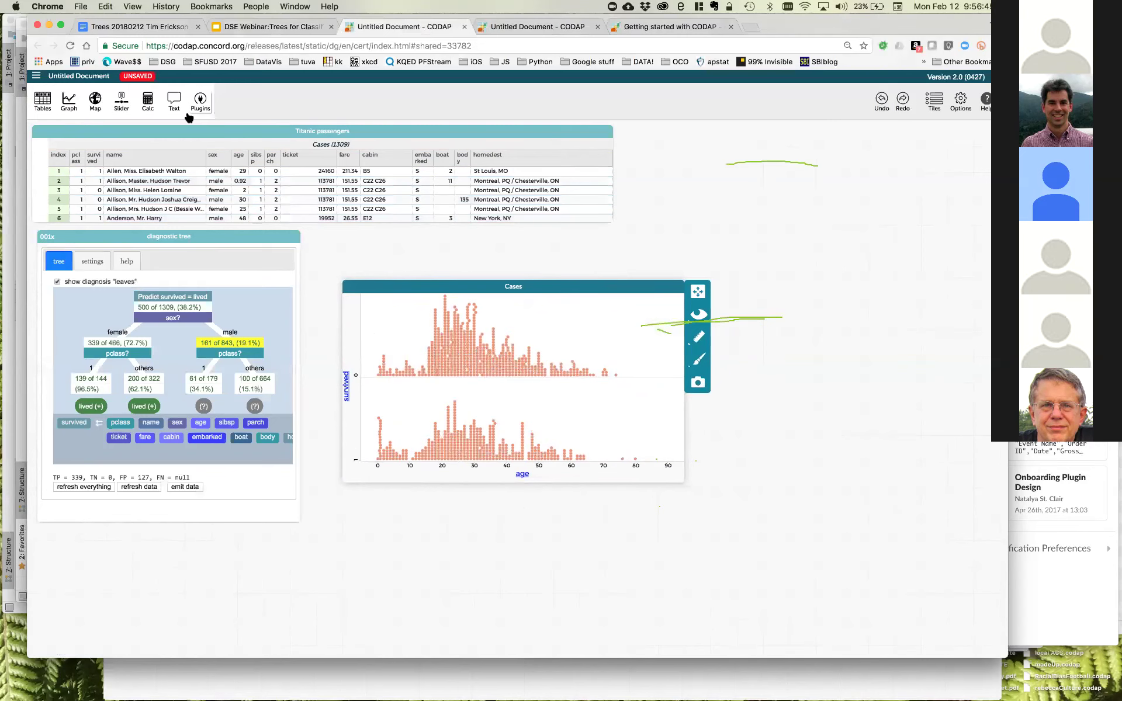
left_click_drag(216, 162, 402, 332)
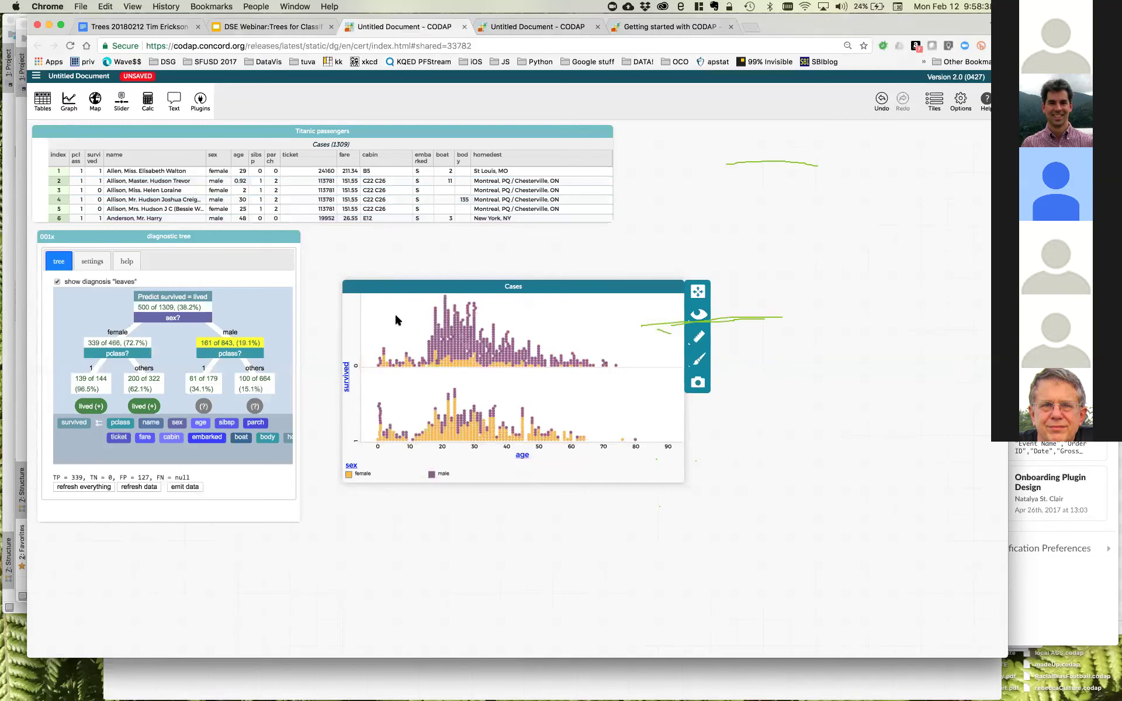
- After checking the reflection slide, select female and male tree nodes, including the class 1 nodes, to compare their passengers in the graph
left_click(299, 26)
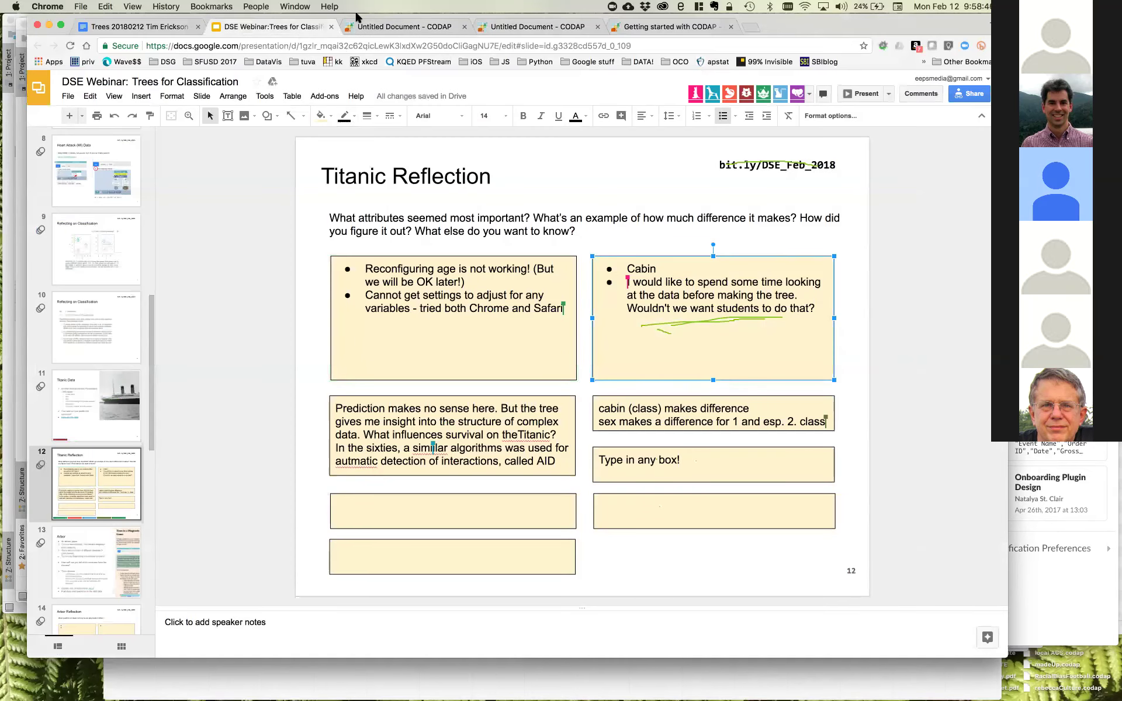
left_click(410, 26)
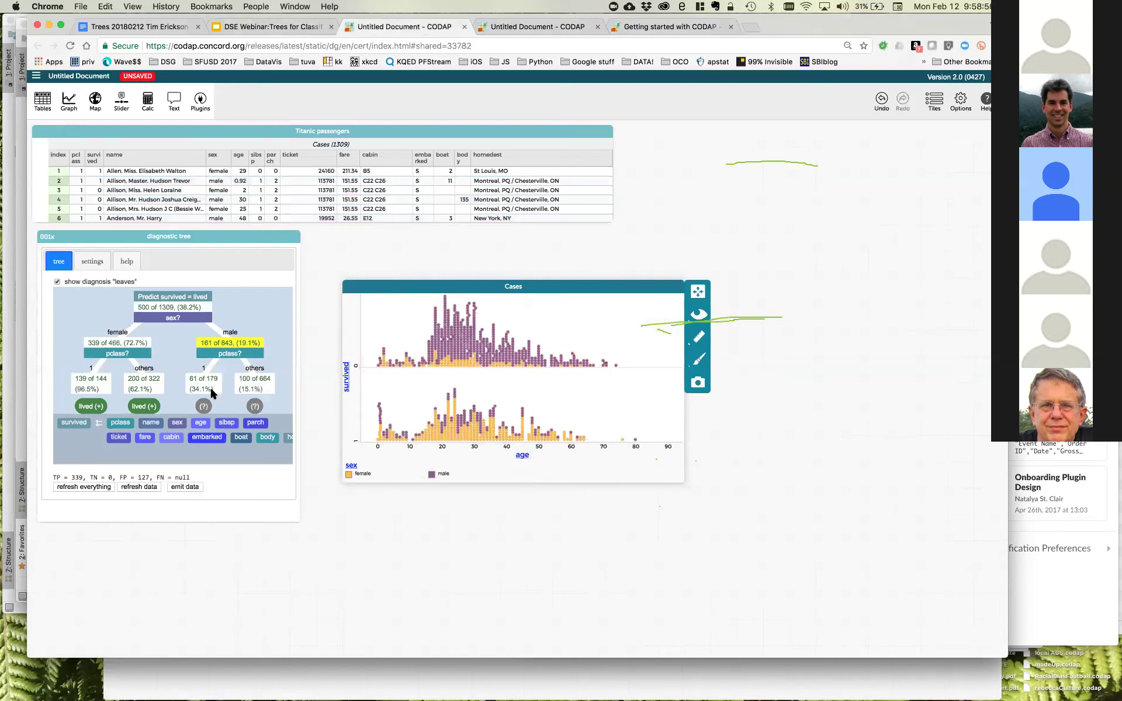
mouse_move(213, 384)
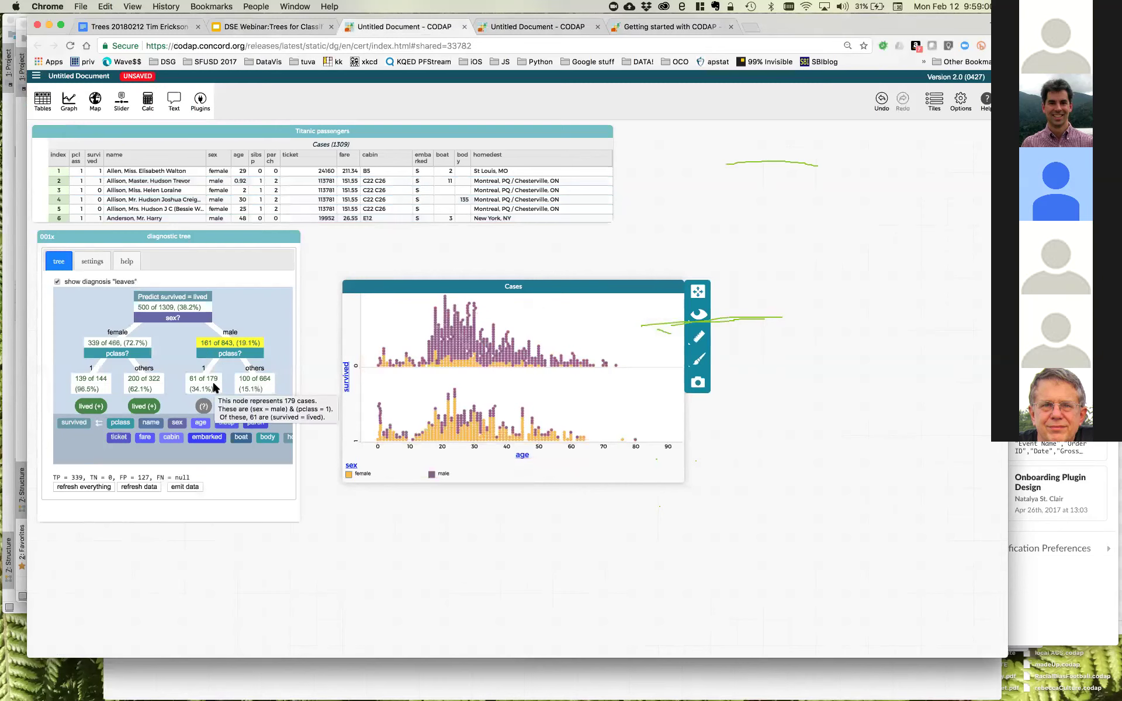
left_click(214, 386)
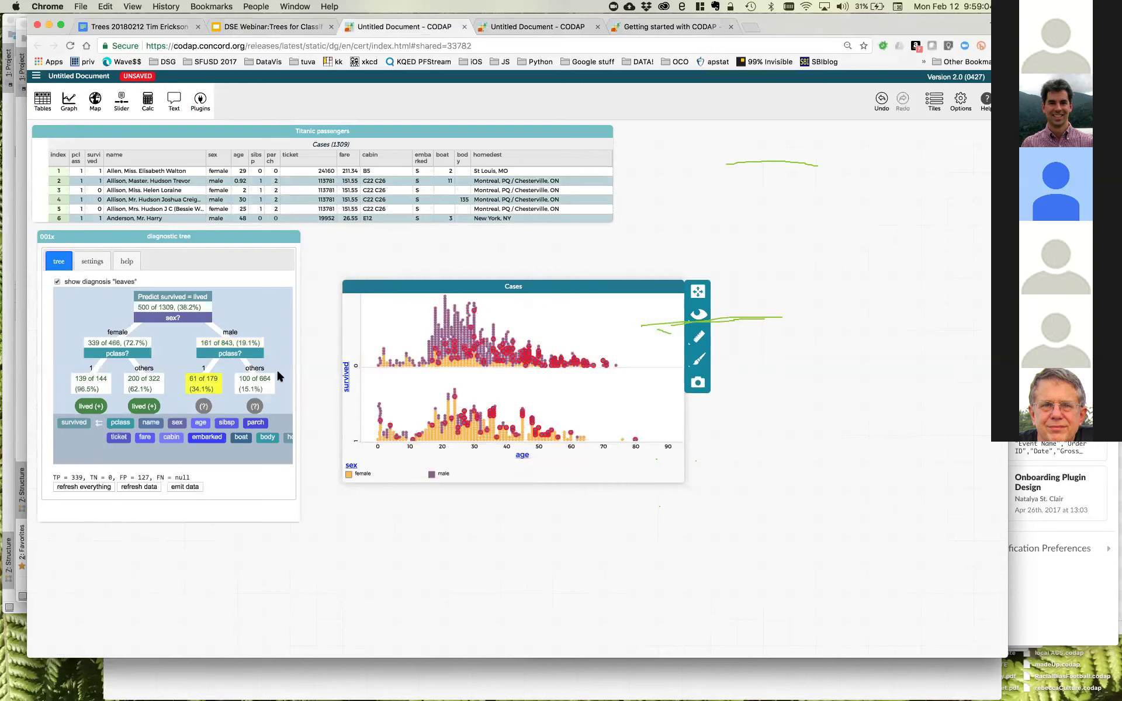
mouse_move(455, 367)
left_click(100, 392)
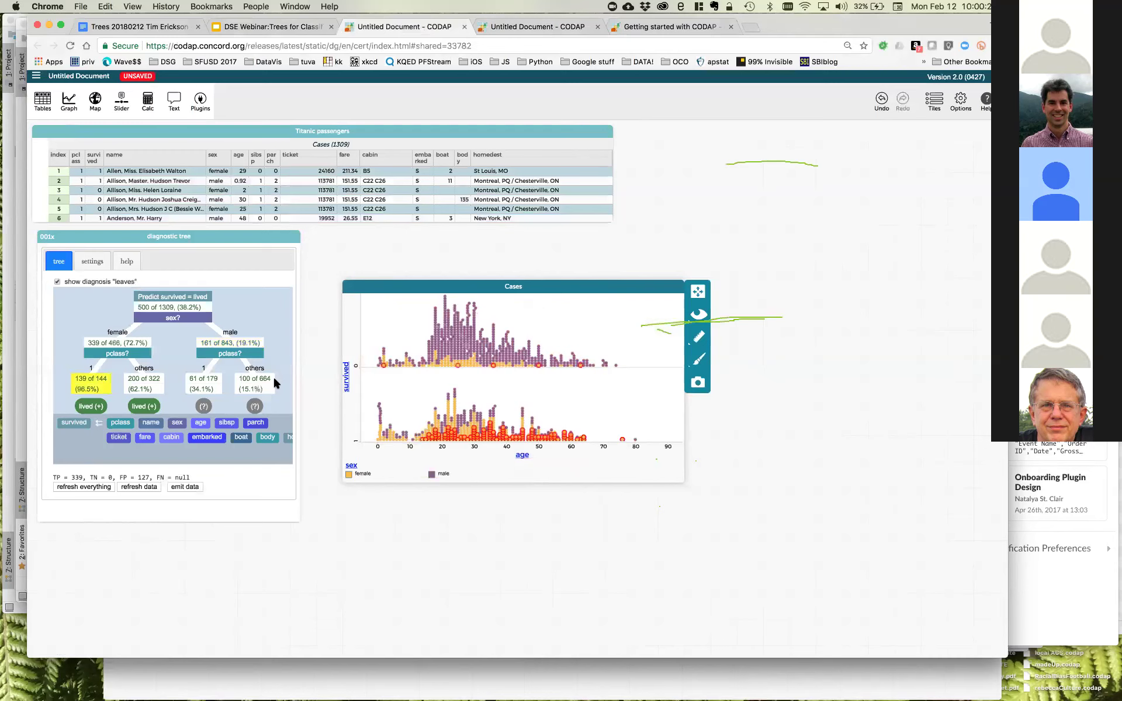
left_click(125, 343)
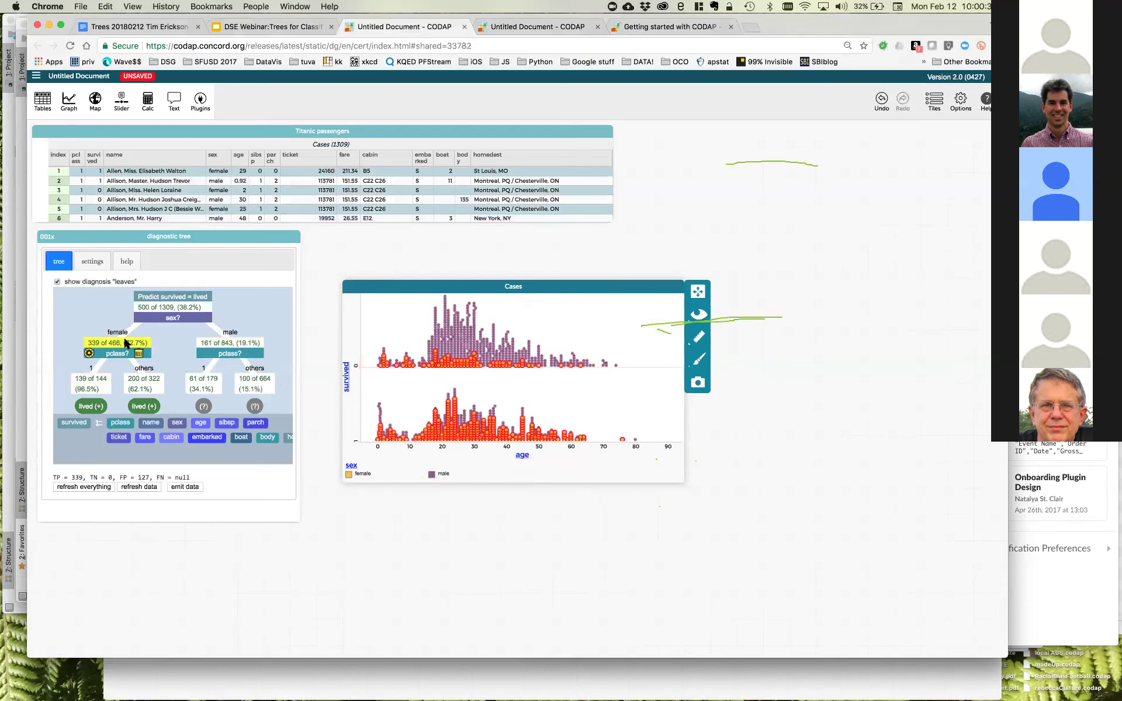
left_click(159, 385)
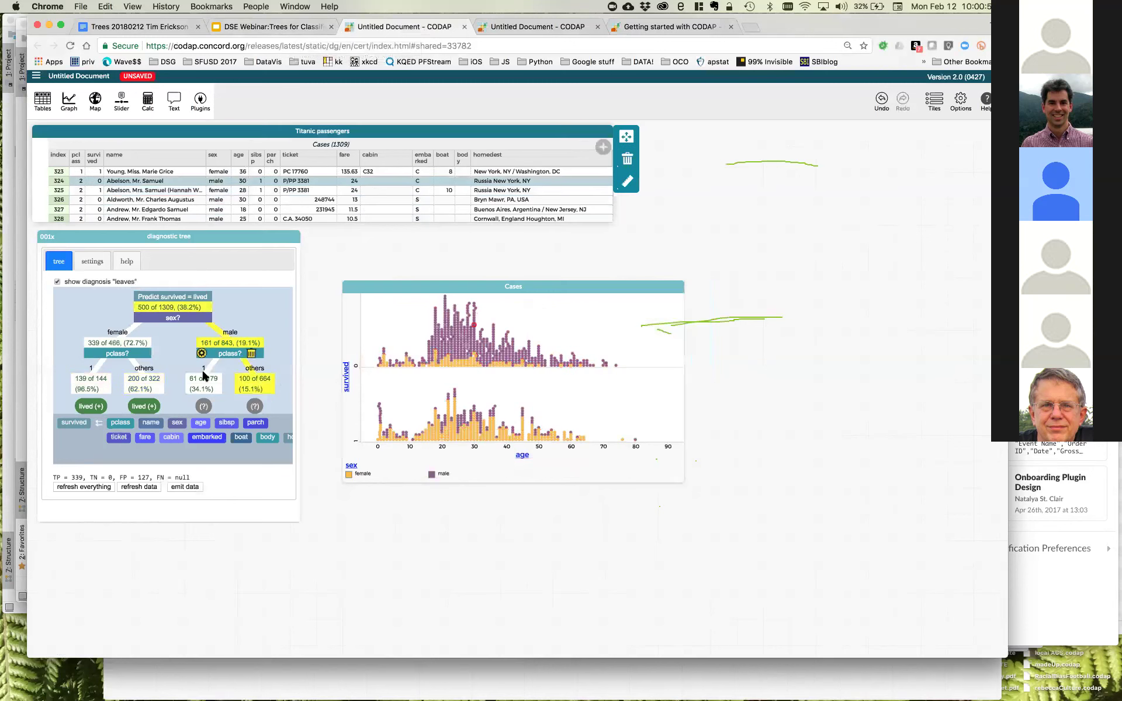
left_click(103, 381)
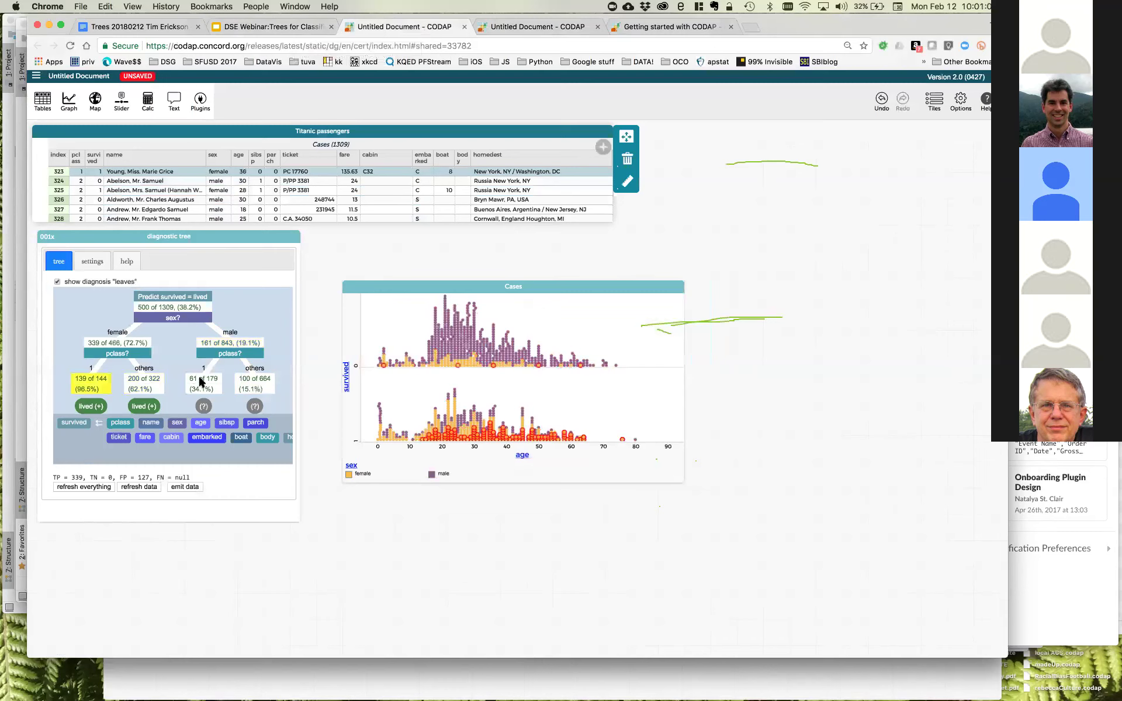
- Select the male class 1 node, hide the unselected cases in the graph, and clear the point selection
left_click(214, 389)
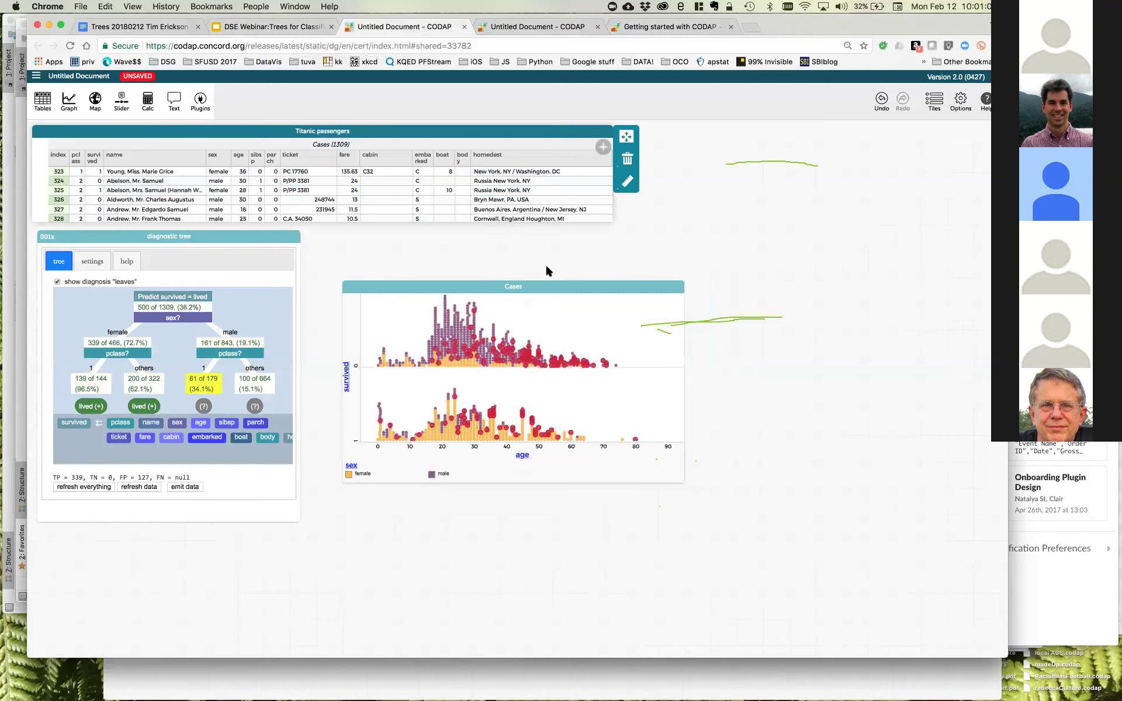
left_click(582, 289)
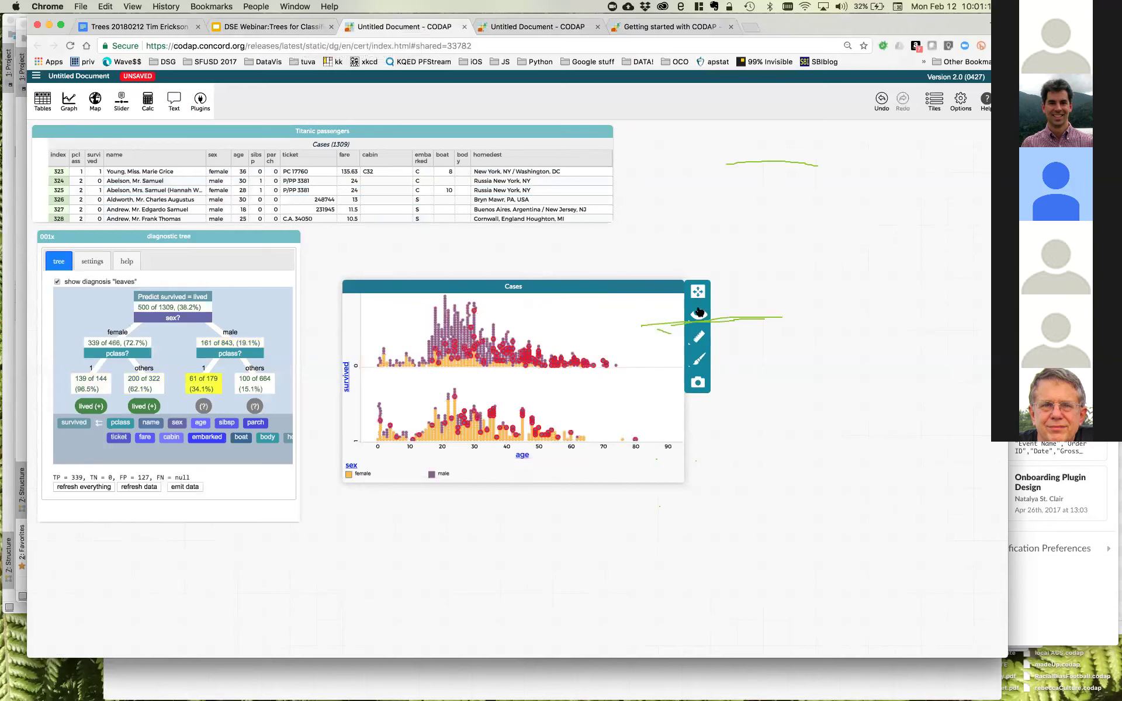
left_click(699, 314)
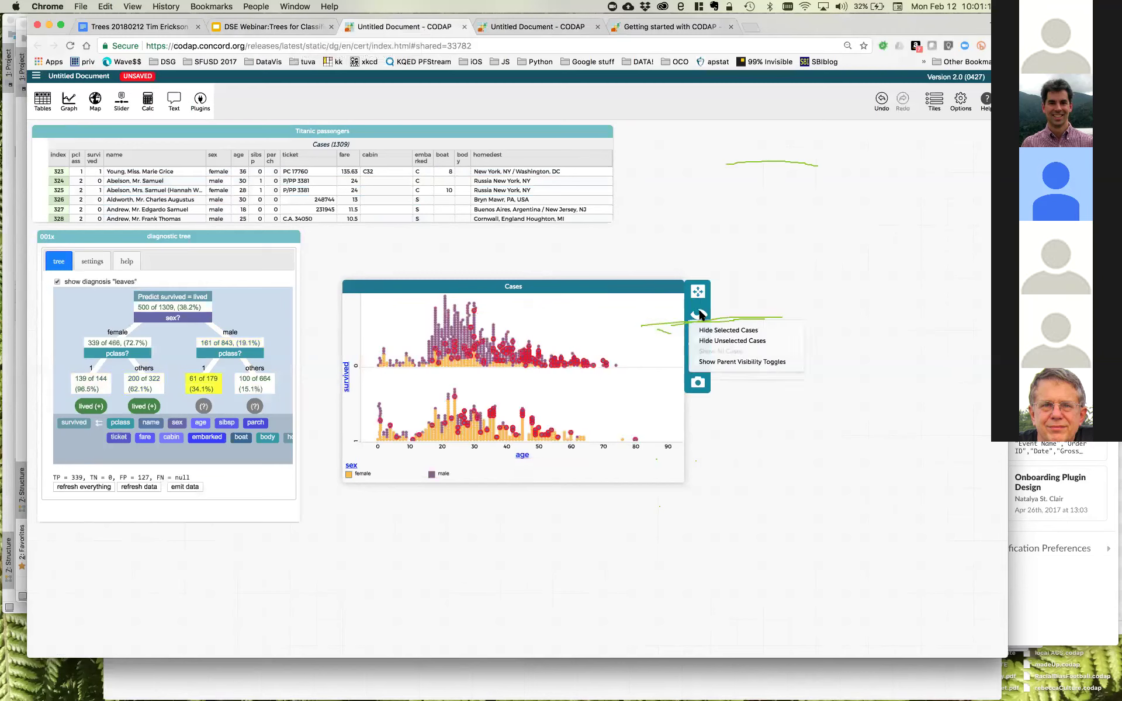
left_click(729, 342)
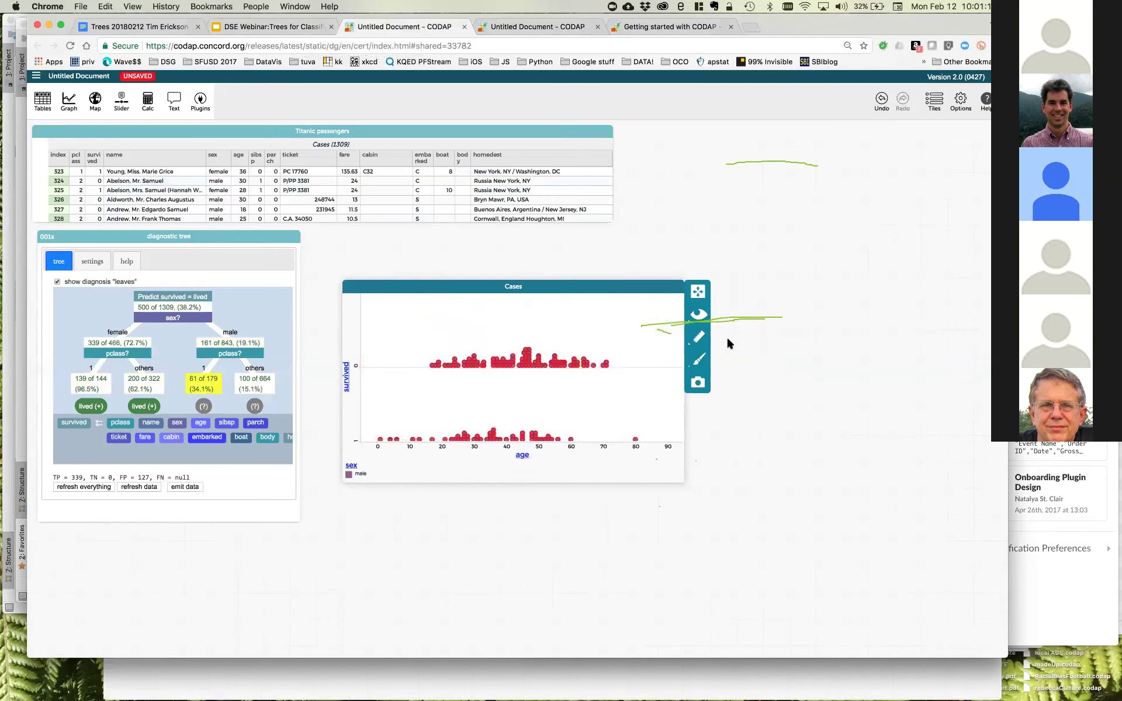
left_click(626, 415)
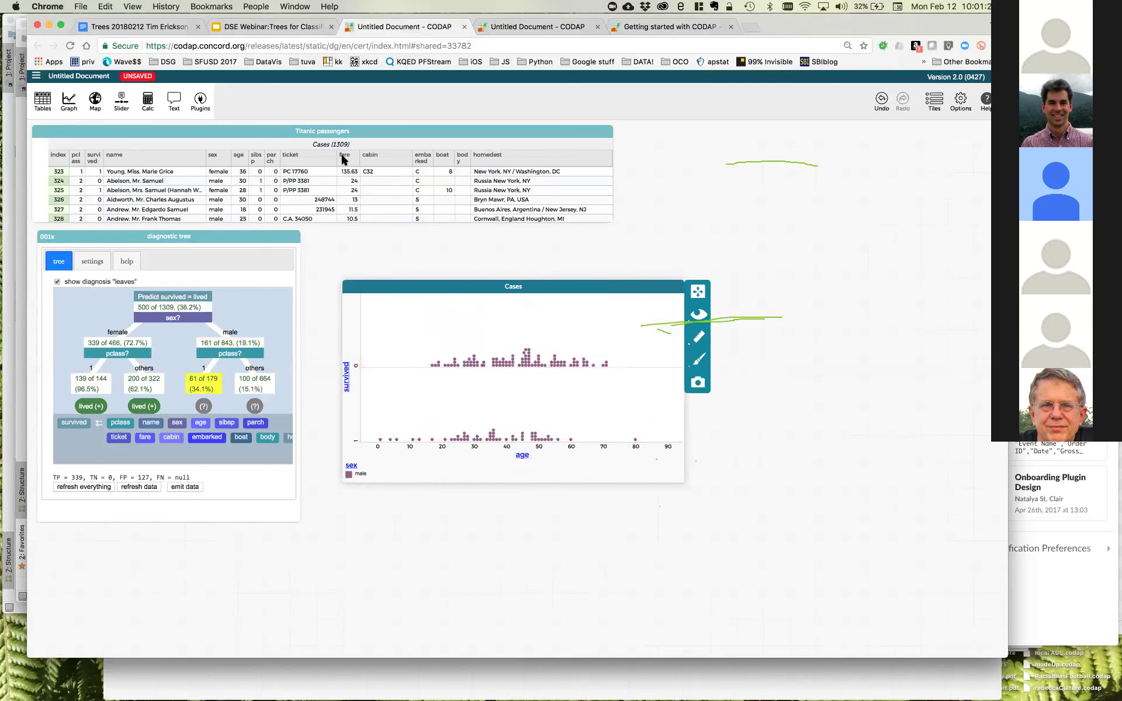
- Plot fare for all passengers in place of age on the horizontal axis and turn on the graph's mean measure
left_click_drag(344, 159, 485, 449)
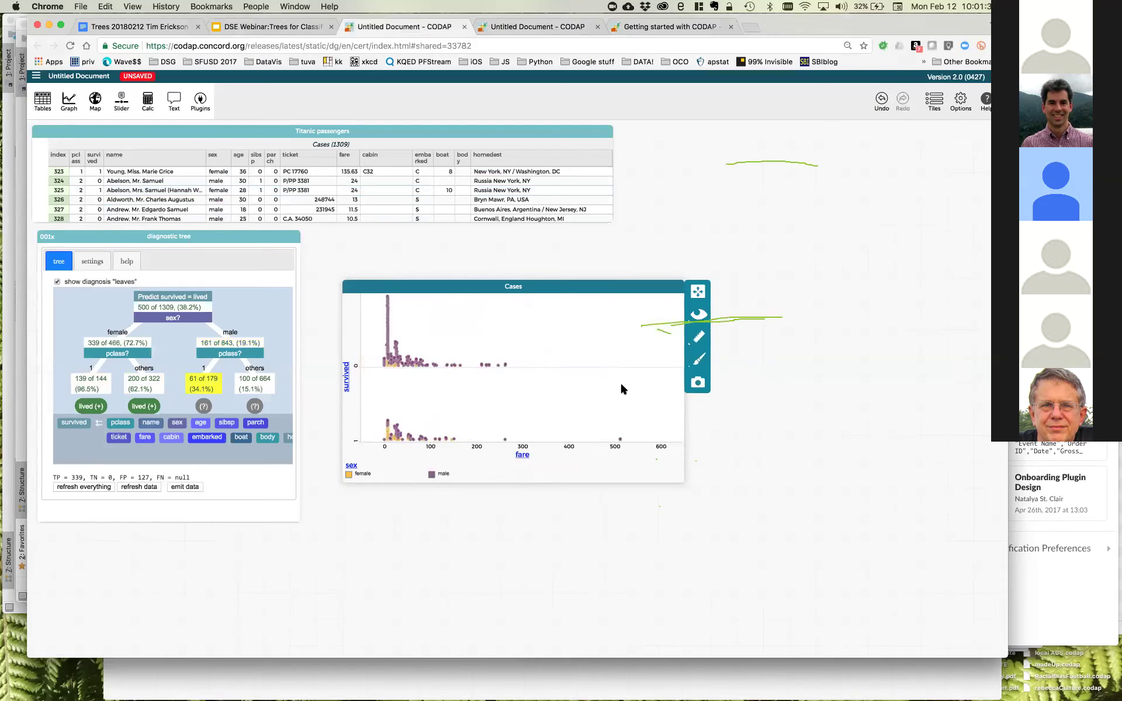
left_click(700, 338)
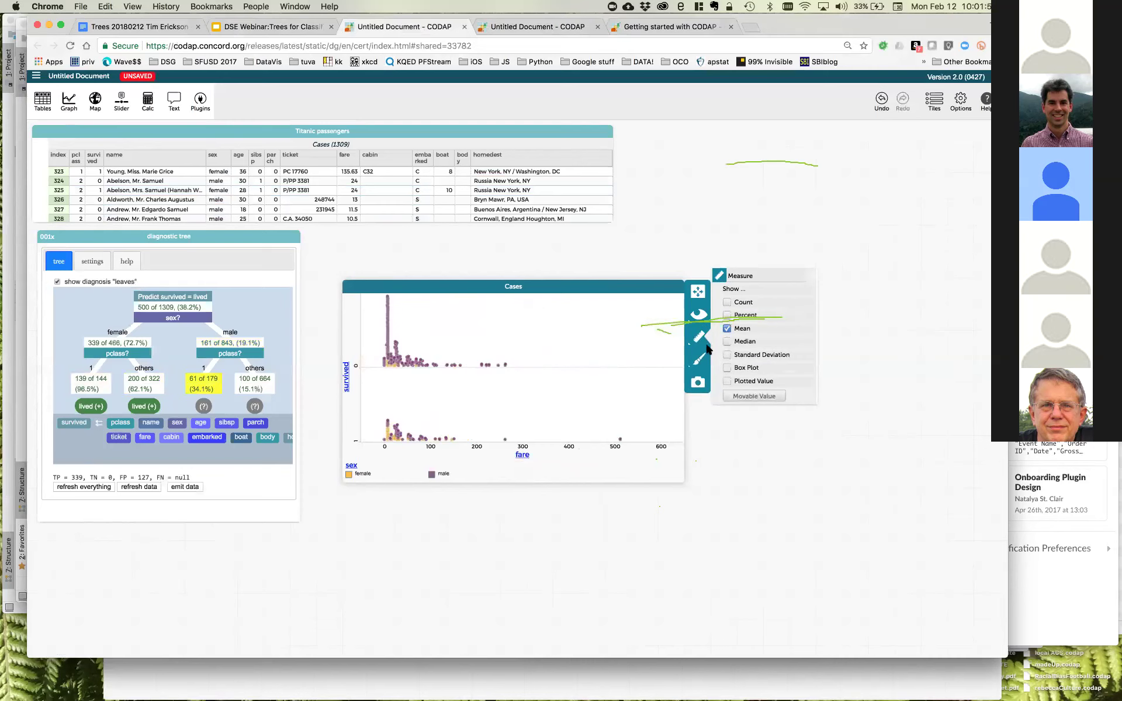
left_click(725, 329)
- Switch to Google Slides to review the Titanic Reflection answers
left_click(275, 26)
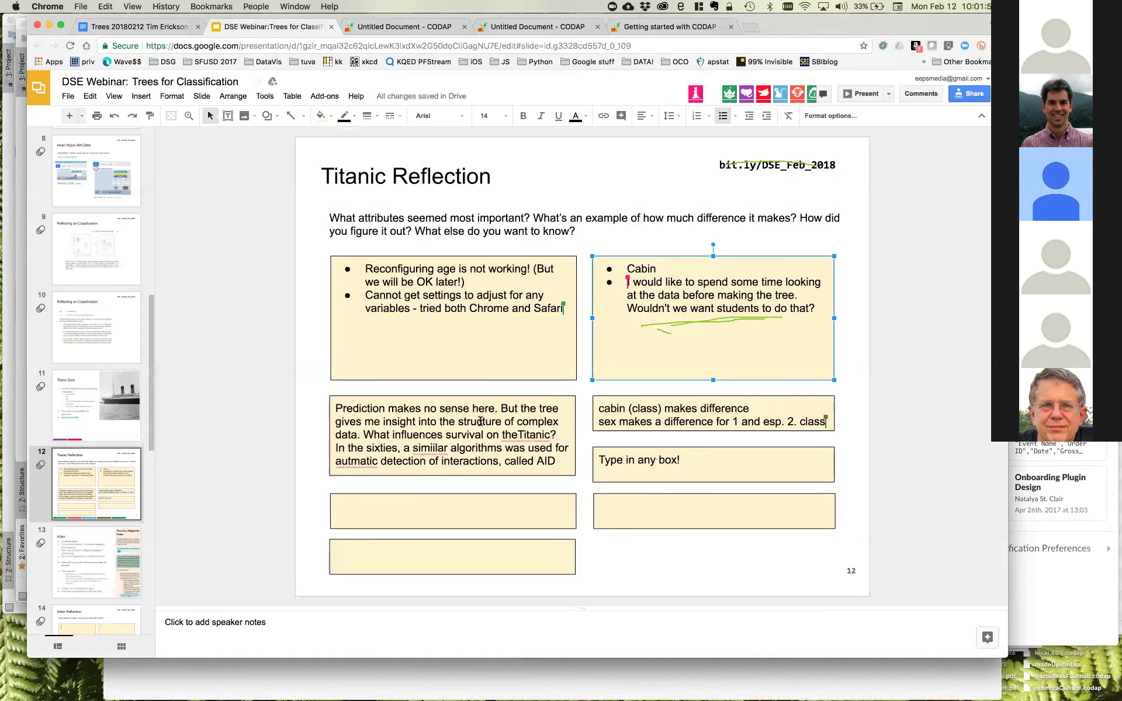